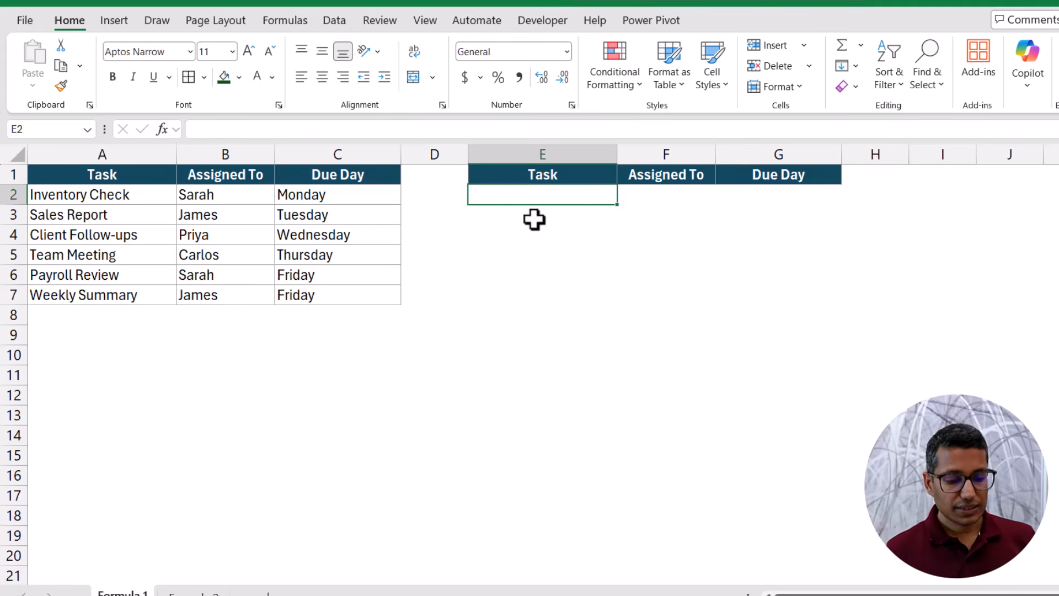
# - Enter the numbers 1 to 6 twice in succession down the second Task column, from E2 to E13
pyautogui.write('1 2 3 4 5 ')
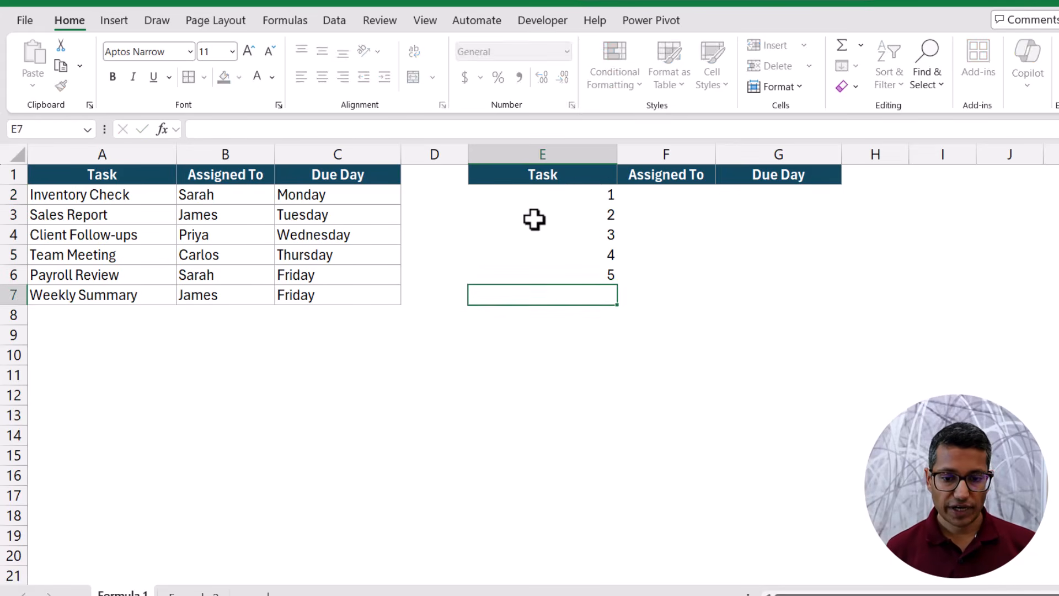
pyautogui.write('6')
pyautogui.press('Up')
pyautogui.press('Up')
pyautogui.press('Up')
pyautogui.press('Up')
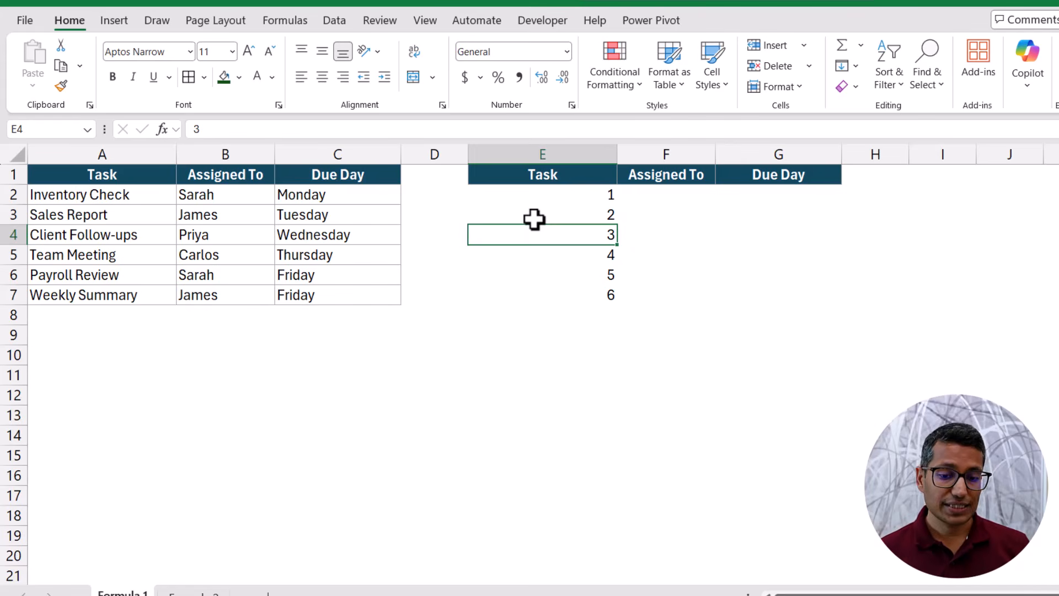
pyautogui.click(593, 321)
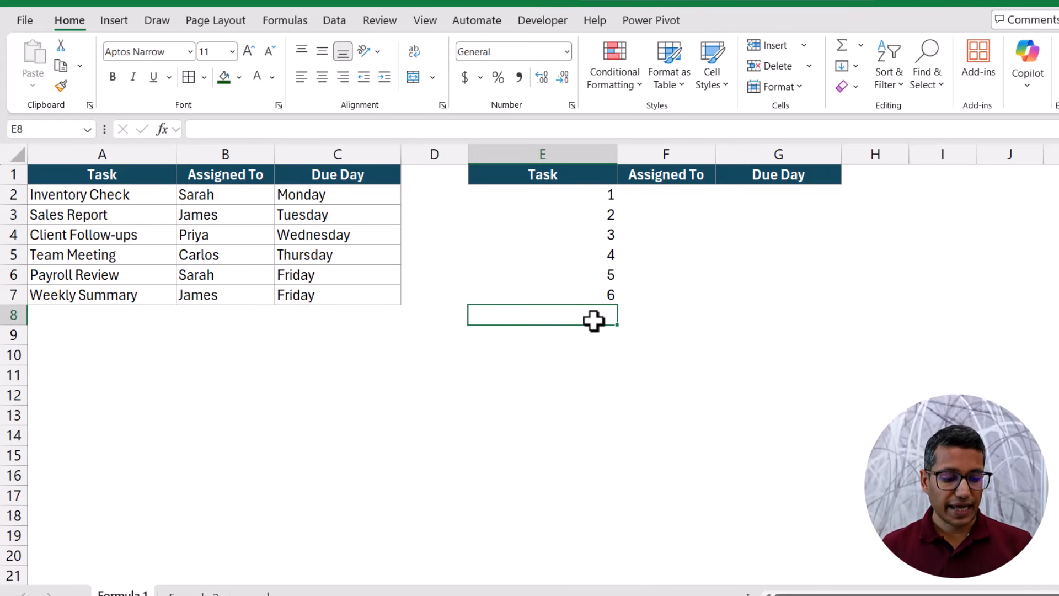
pyautogui.write('1 2 3 4 5 6')
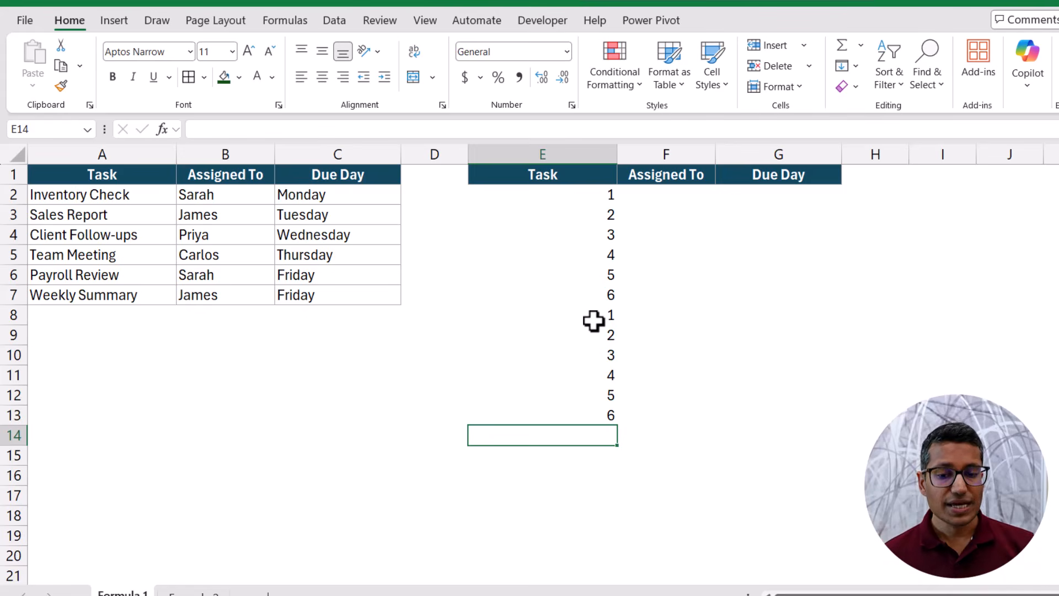
# - Clear the manually entered numbers from E2:E13 and return to cell E2
pyautogui.moveTo(568, 198); pyautogui.dragTo(563, 288)
pyautogui.hotkey('ctrl', 'shift', 'Down')
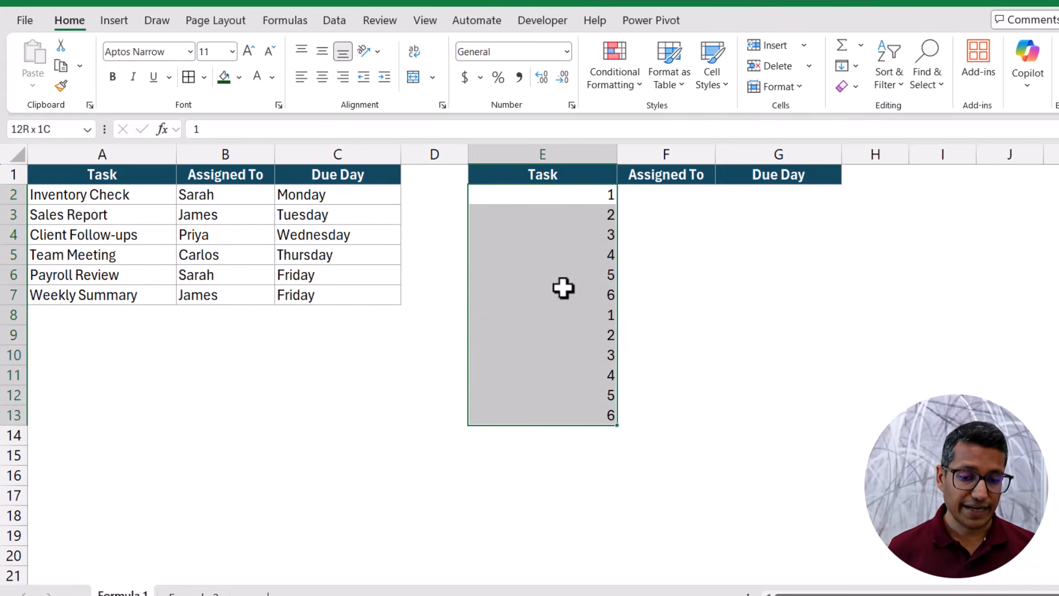
pyautogui.press('Delete')
pyautogui.press('Up')
pyautogui.press('Down')
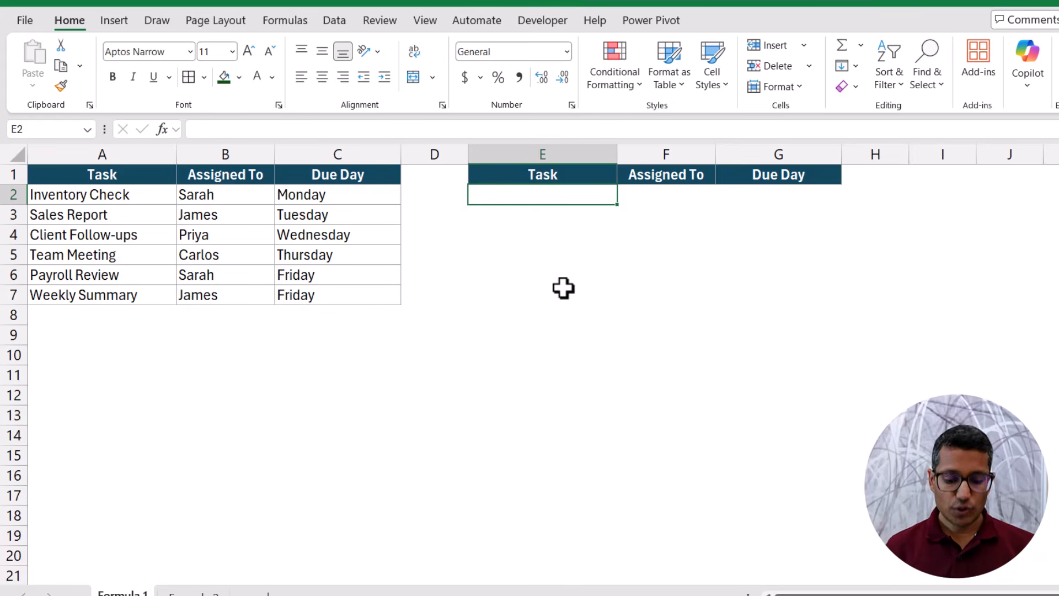
# - Enter the formula =SEQUENCE(ROWS(A2:C7)) in cell E2 to number the rows of the source table
pyautogui.write('=se')
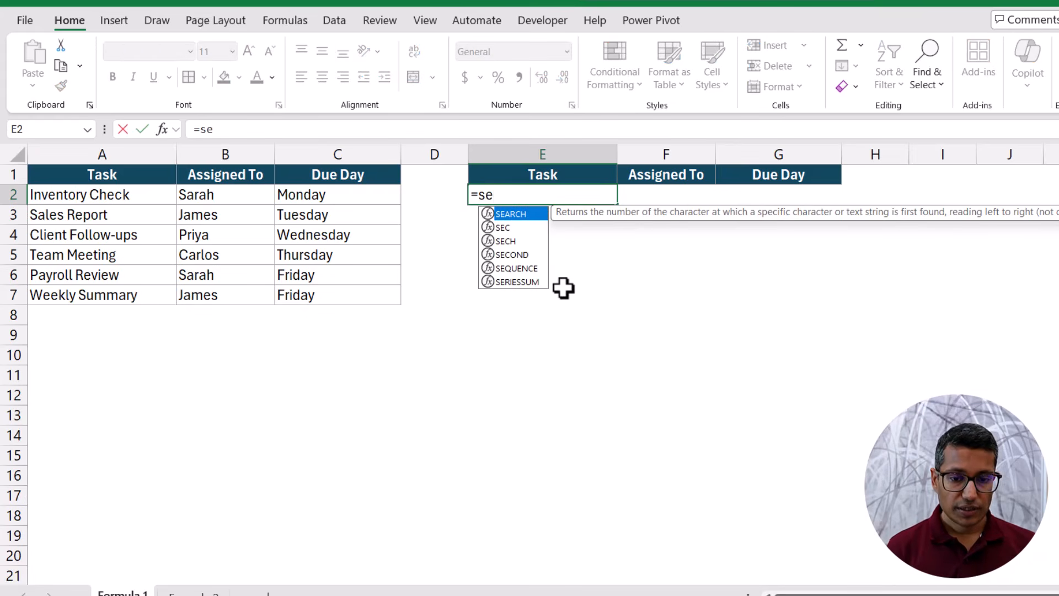
pyautogui.write('q')
pyautogui.press('Tab')
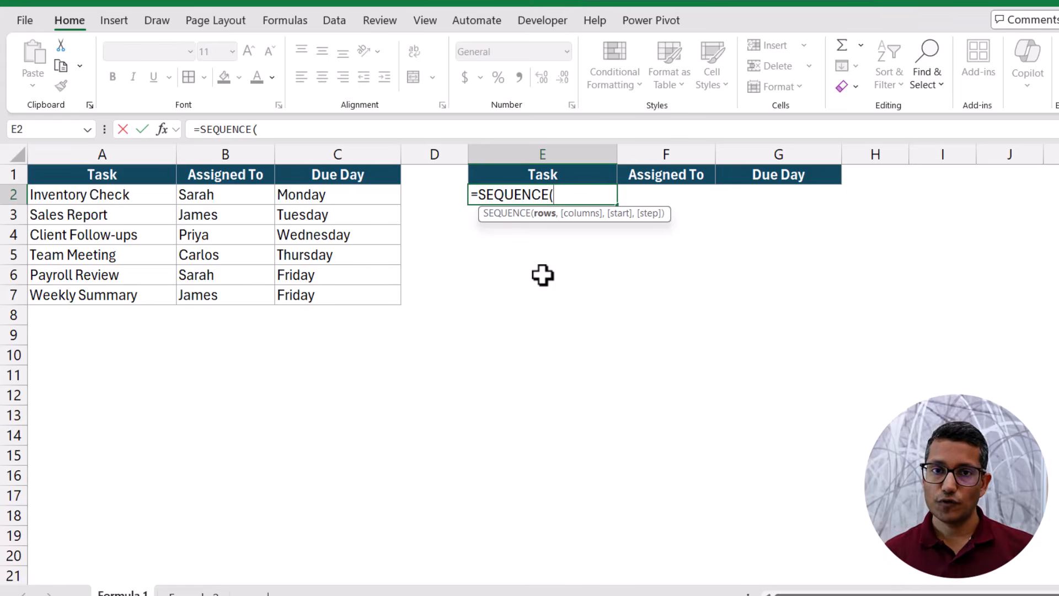
pyautogui.write('rows(')
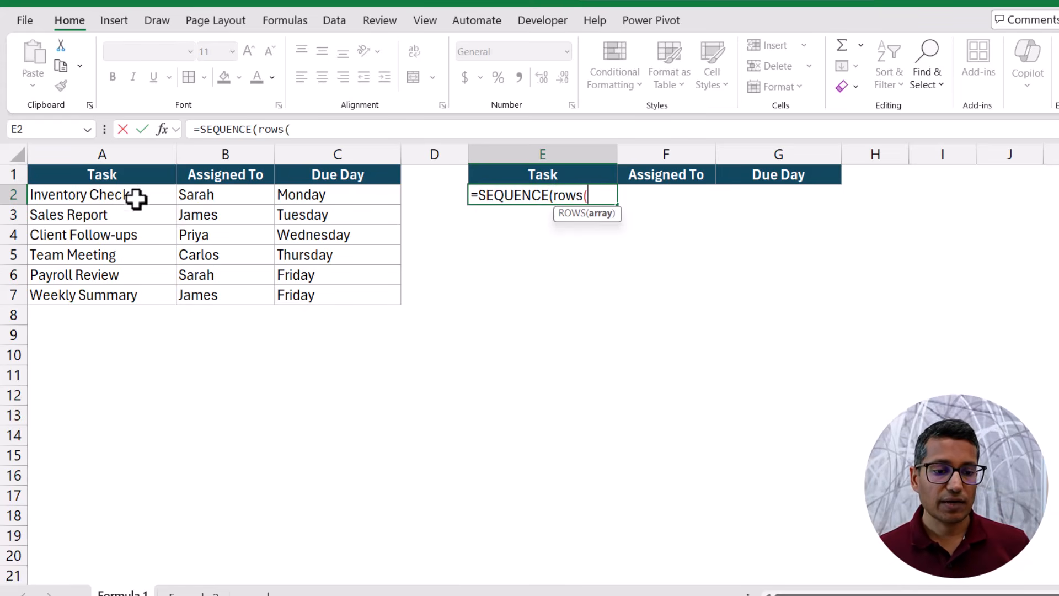
pyautogui.moveTo(137, 199); pyautogui.dragTo(294, 288)
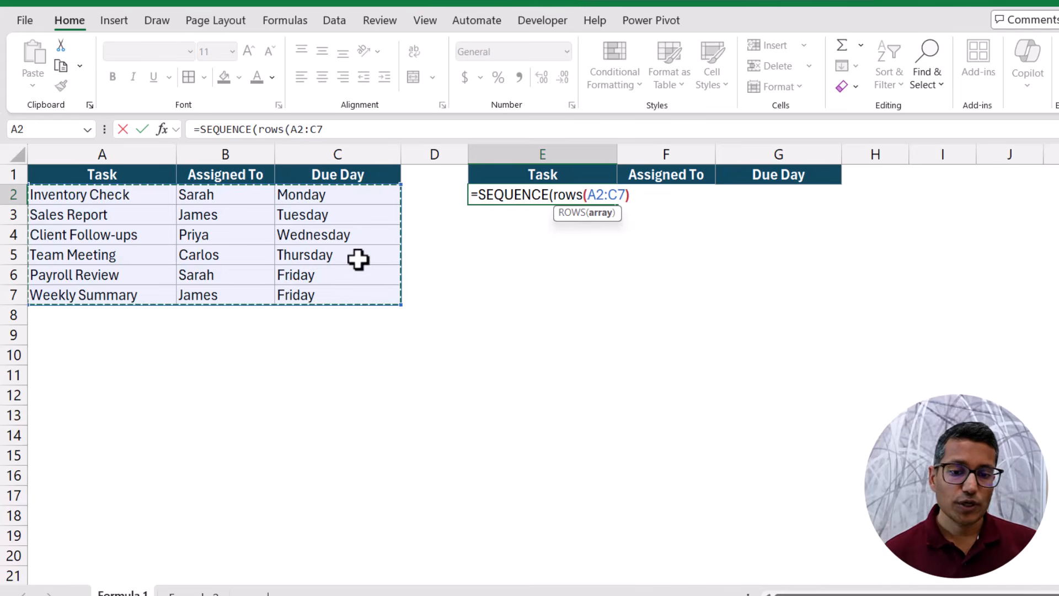
pyautogui.write(')')
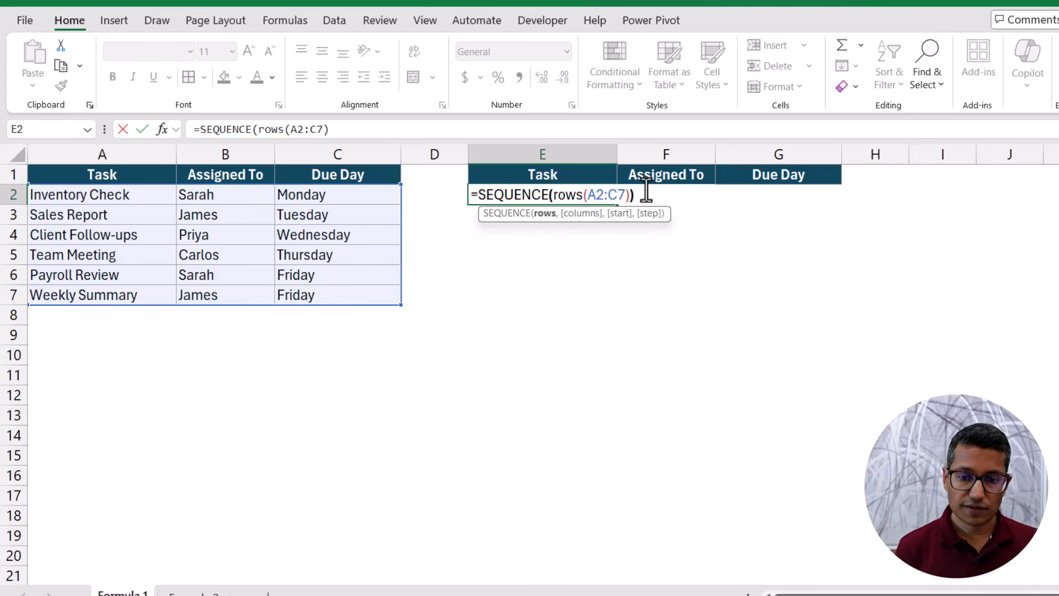
pyautogui.write(')')
pyautogui.press('Return')
pyautogui.press('Up')
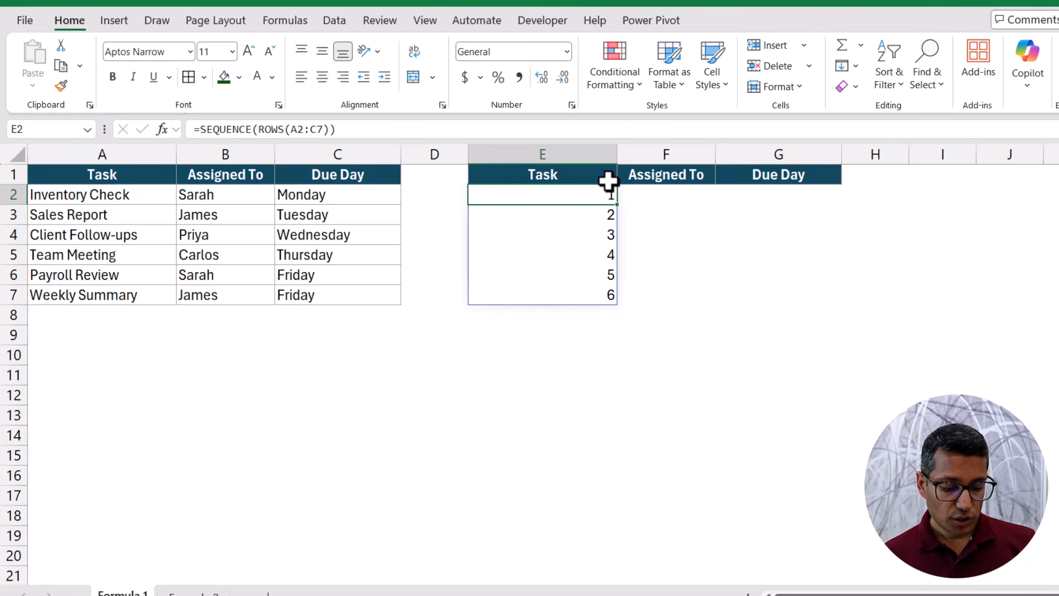
# - Multiply the row count in E2's formula by 3, giving =SEQUENCE(ROWS(A2:C7)*3)
pyautogui.press('F2')
pyautogui.press('Left')
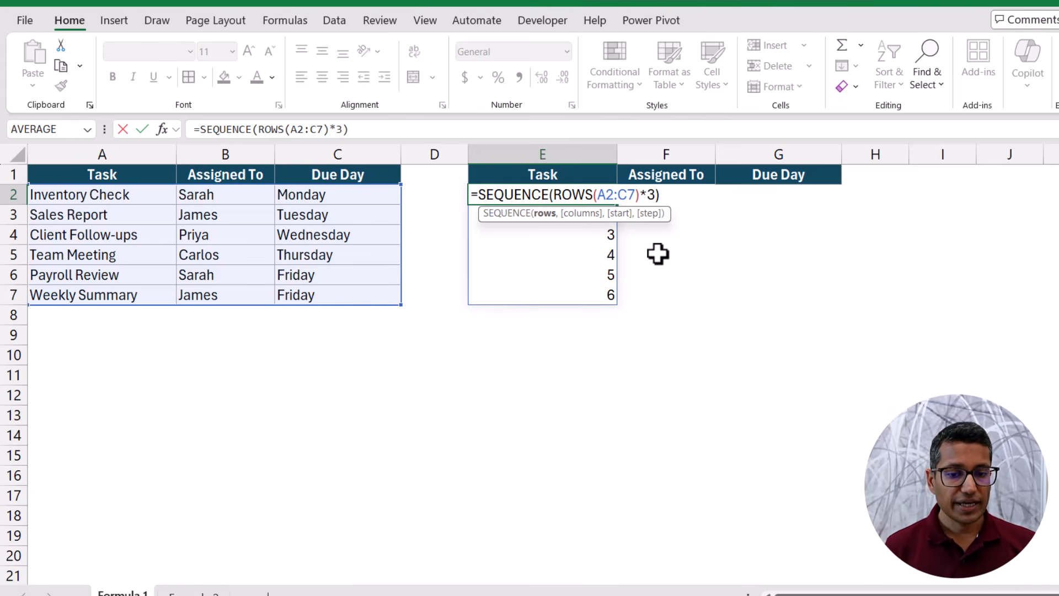
pyautogui.press('Return')
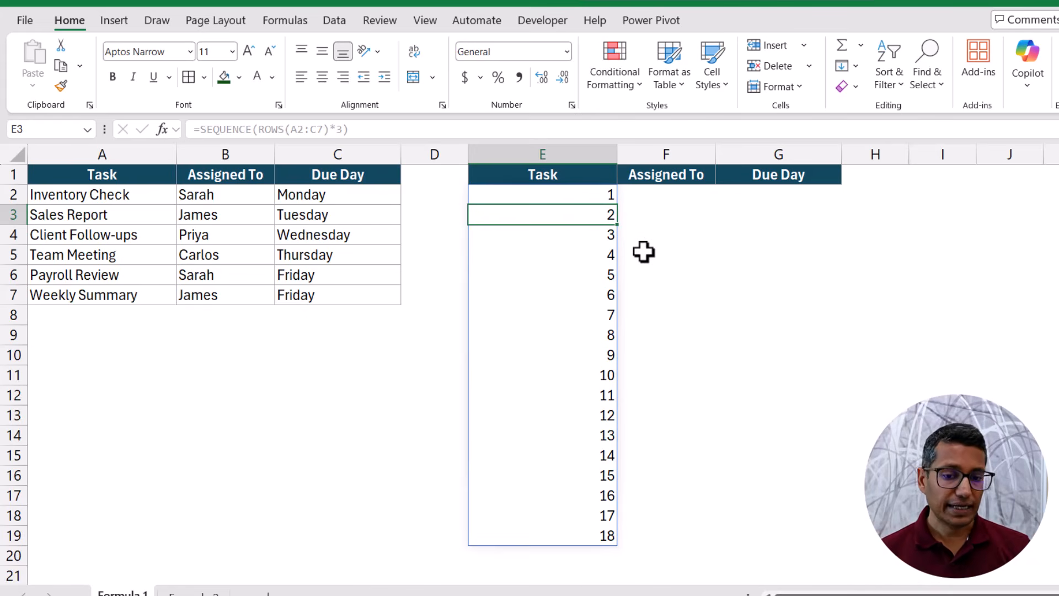
pyautogui.moveTo(595, 201); pyautogui.dragTo(587, 293)
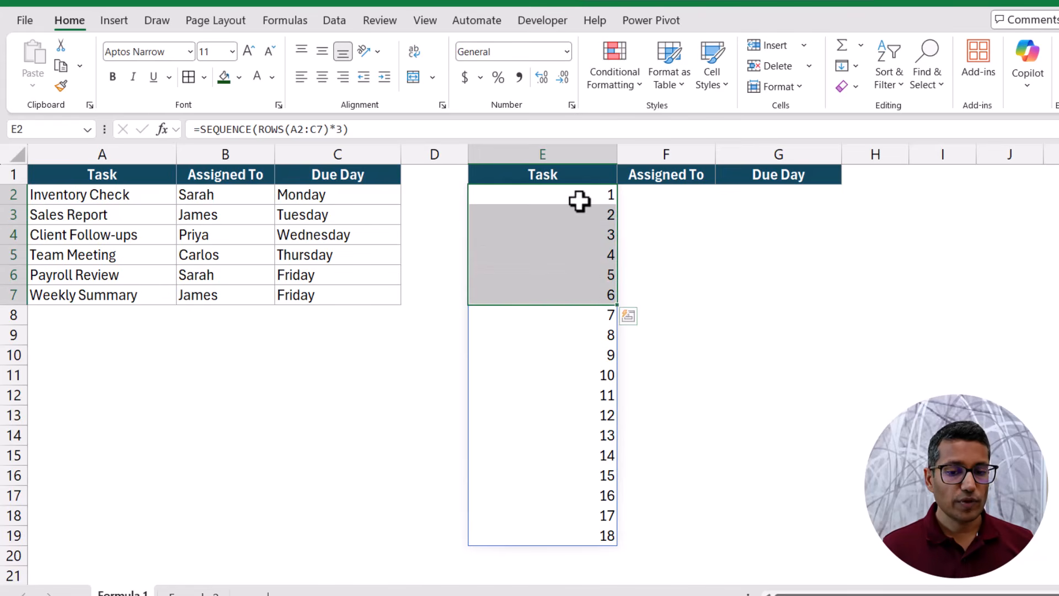
pyautogui.click(575, 313)
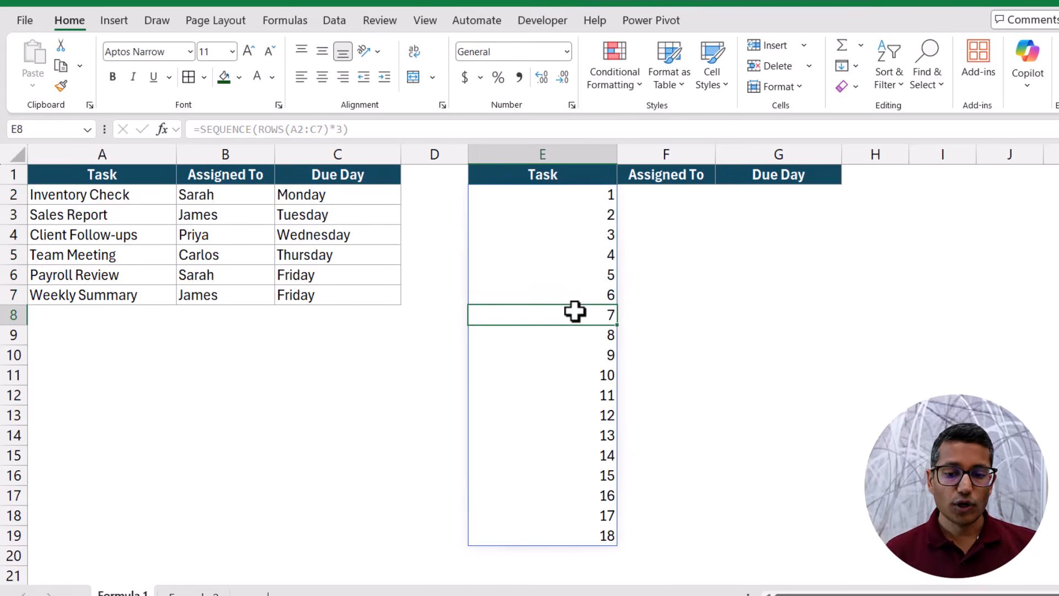
# - Wrap the SEQUENCE in E2 in MOD with the table's row count as divisor: =MOD(SEQUENCE(ROWS(A2:C7)*3),ROWS(A2:C7))
pyautogui.doubleClick(574, 196)
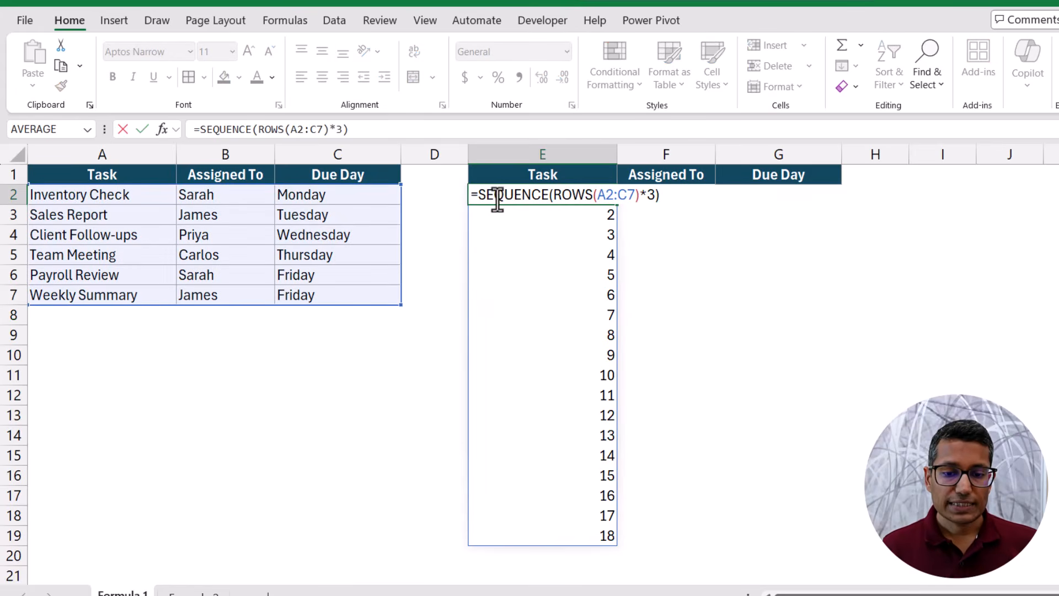
pyautogui.write('MOD(')
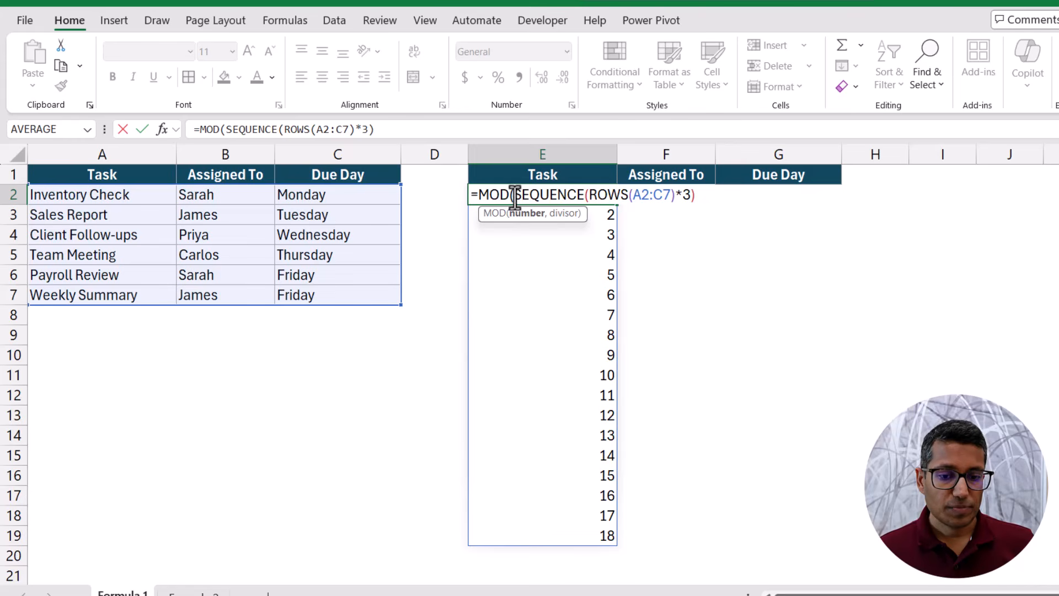
pyautogui.click(708, 197)
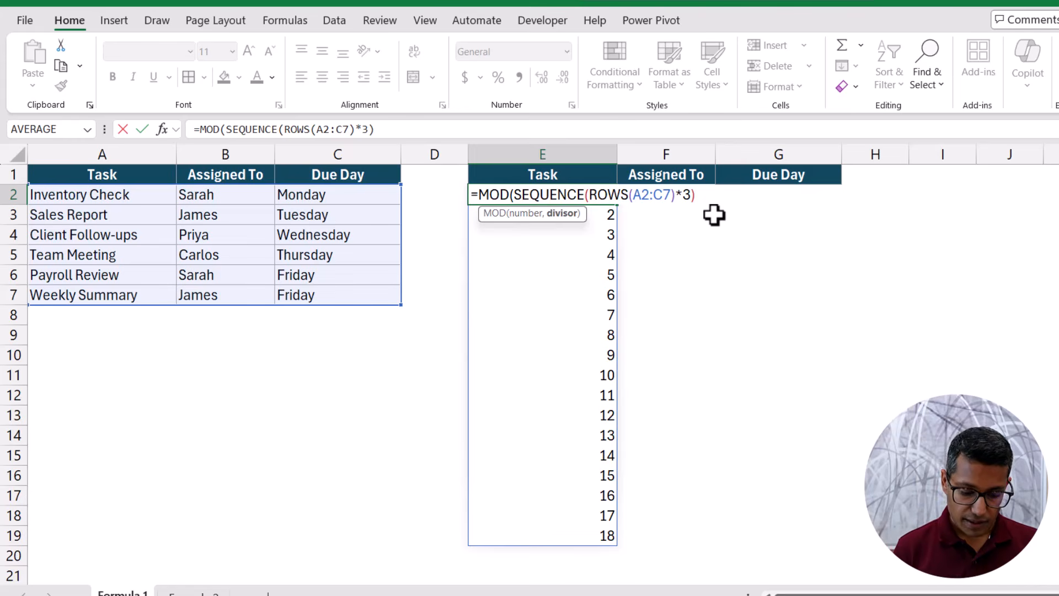
pyautogui.write(',rows(')
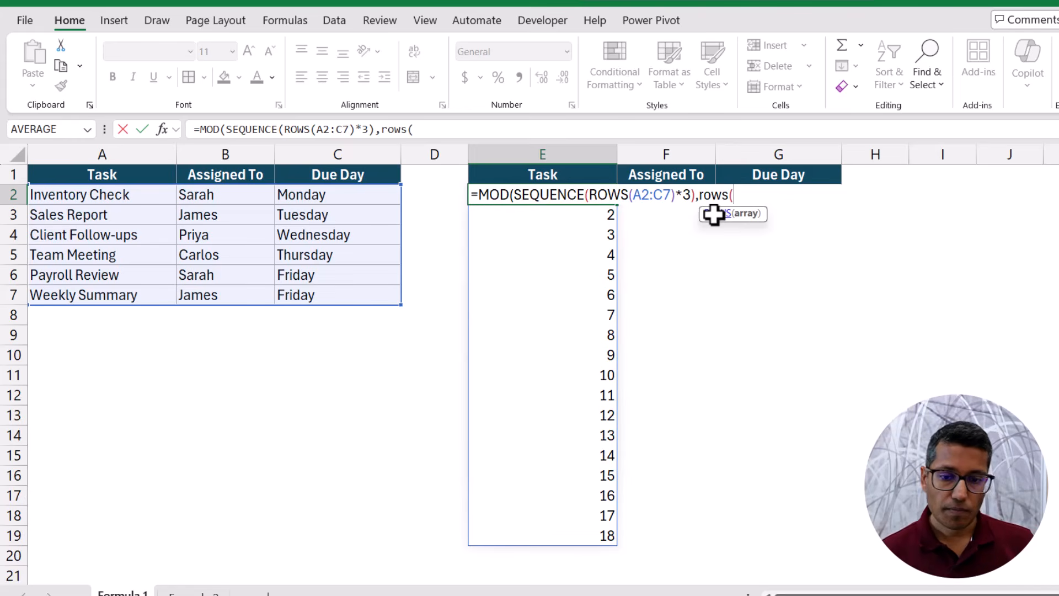
pyautogui.moveTo(163, 195); pyautogui.dragTo(330, 288)
pyautogui.write('))')
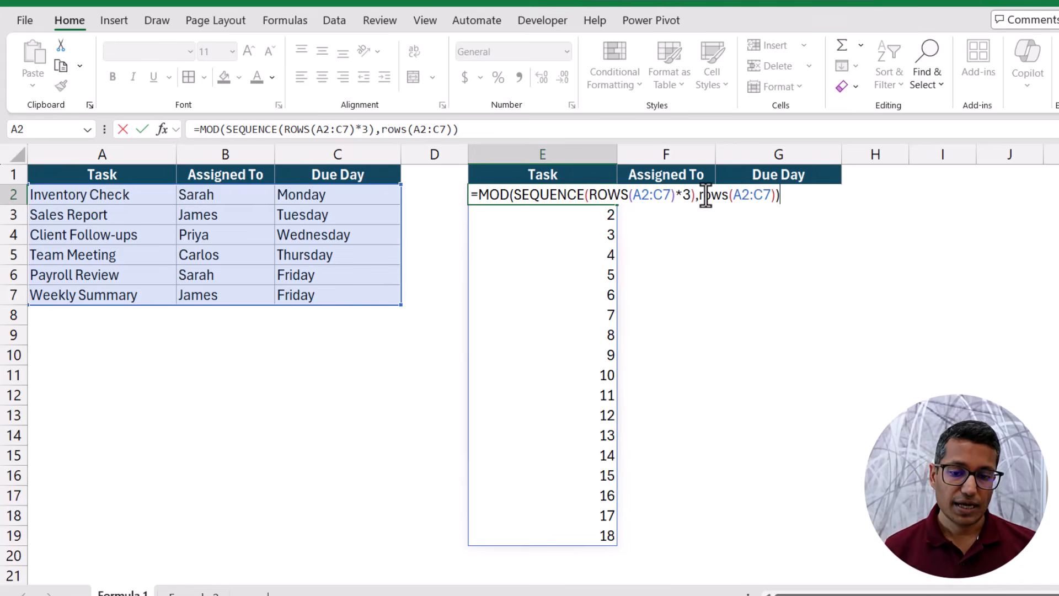
pyautogui.press('Return')
pyautogui.press('Up')
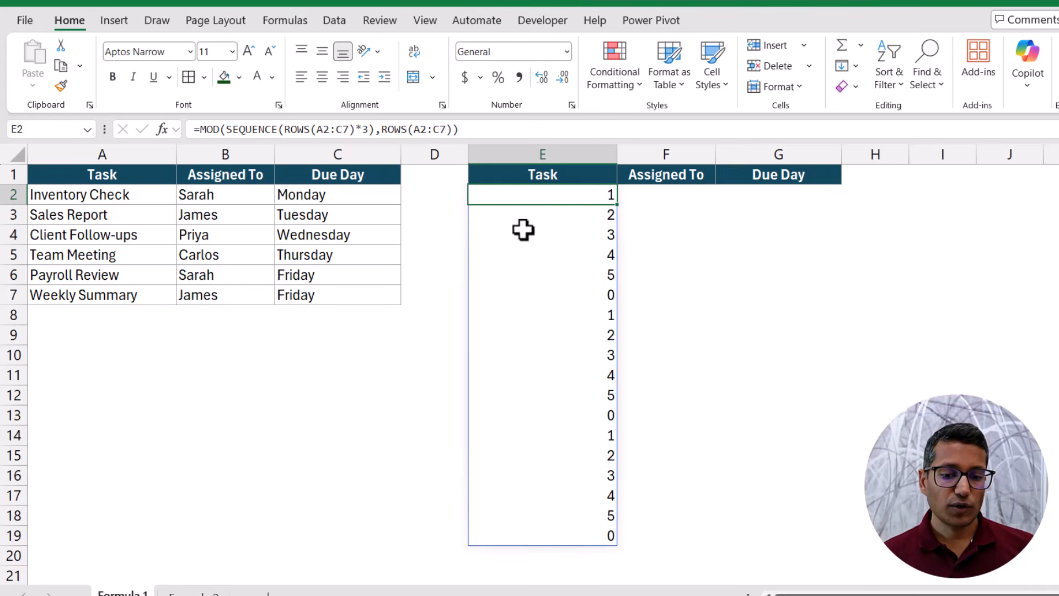
pyautogui.click(543, 293)
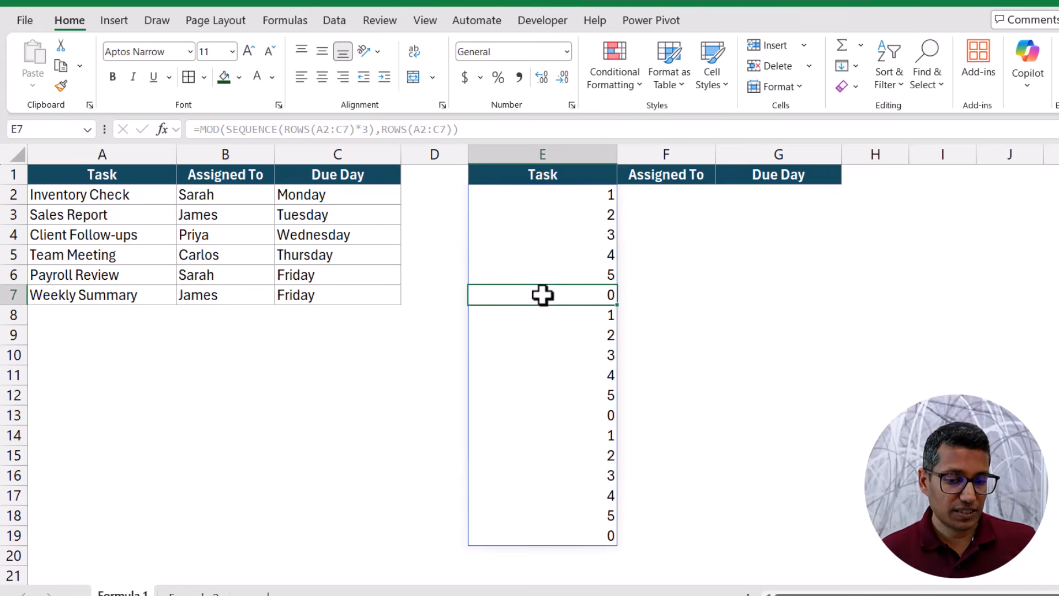
# - Subtract 1 from the SEQUENCE result inside E2's MOD function, giving =MOD(SEQUENCE(ROWS(A2:C7)*3)-1,ROWS(A2:C7))
pyautogui.click(556, 200)
pyautogui.press('F2')
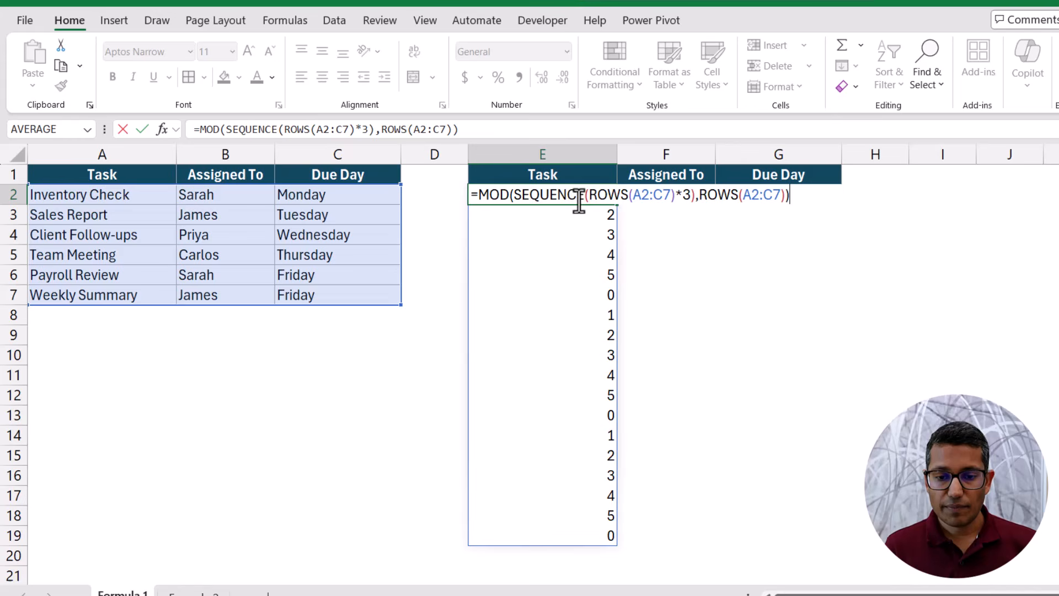
pyautogui.click(695, 200)
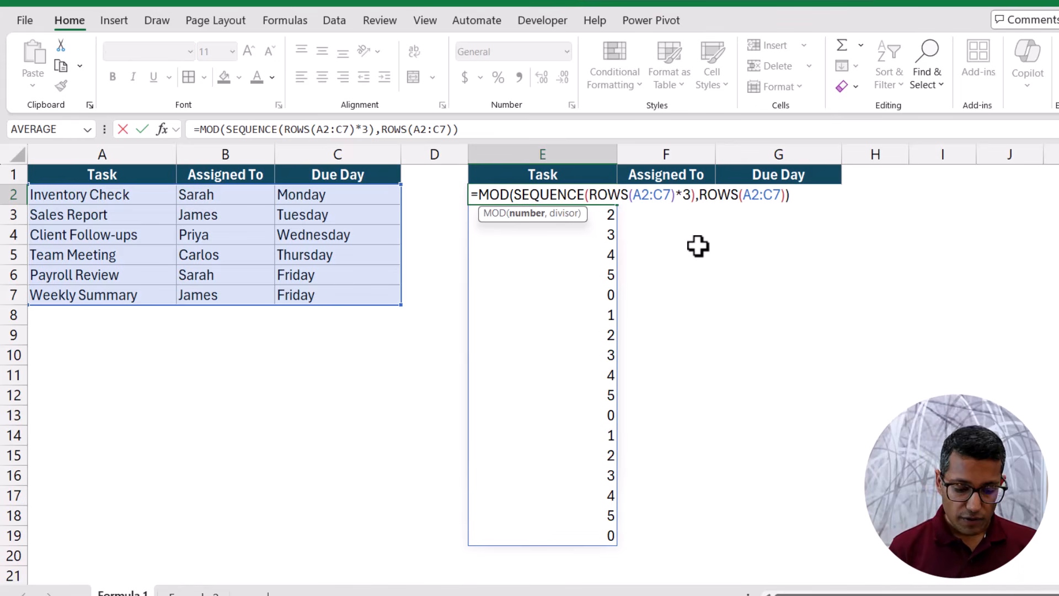
pyautogui.write('-1')
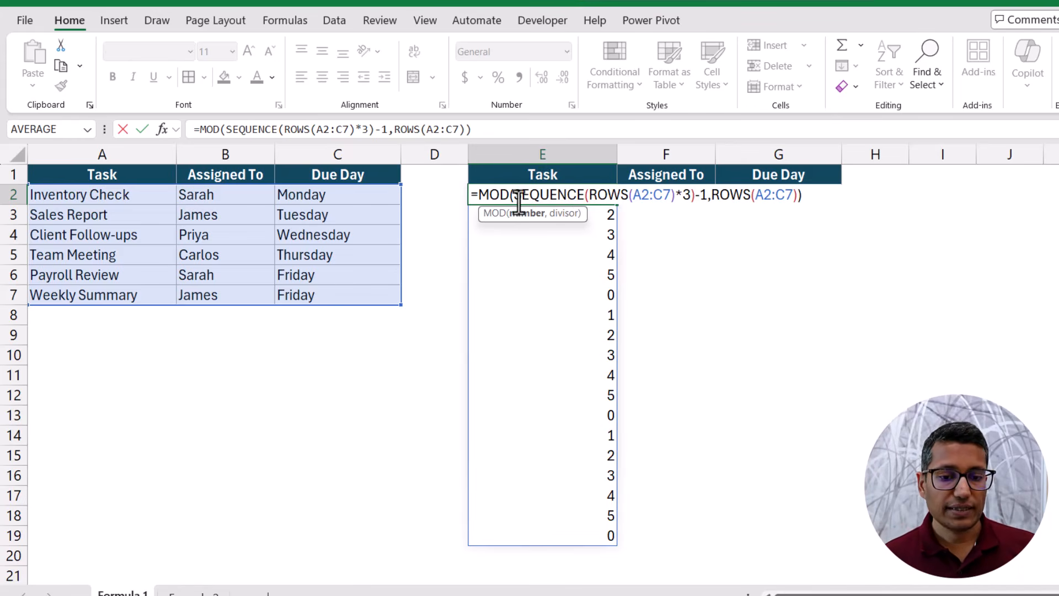
pyautogui.press('Return')
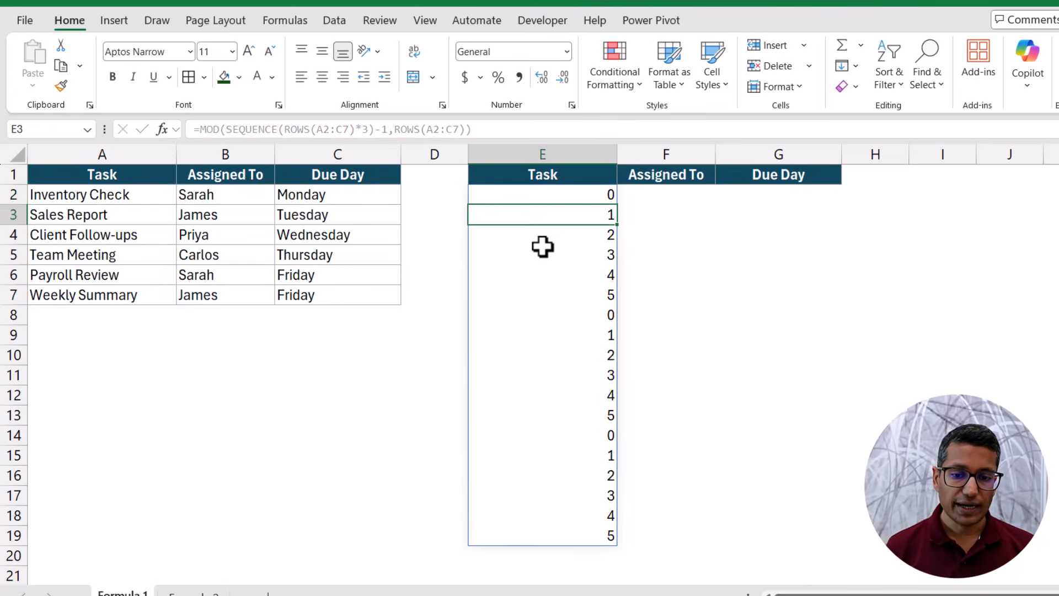
pyautogui.press('Down')
pyautogui.press('Down')
pyautogui.press('Down')
pyautogui.press('Down')
pyautogui.press('Down')
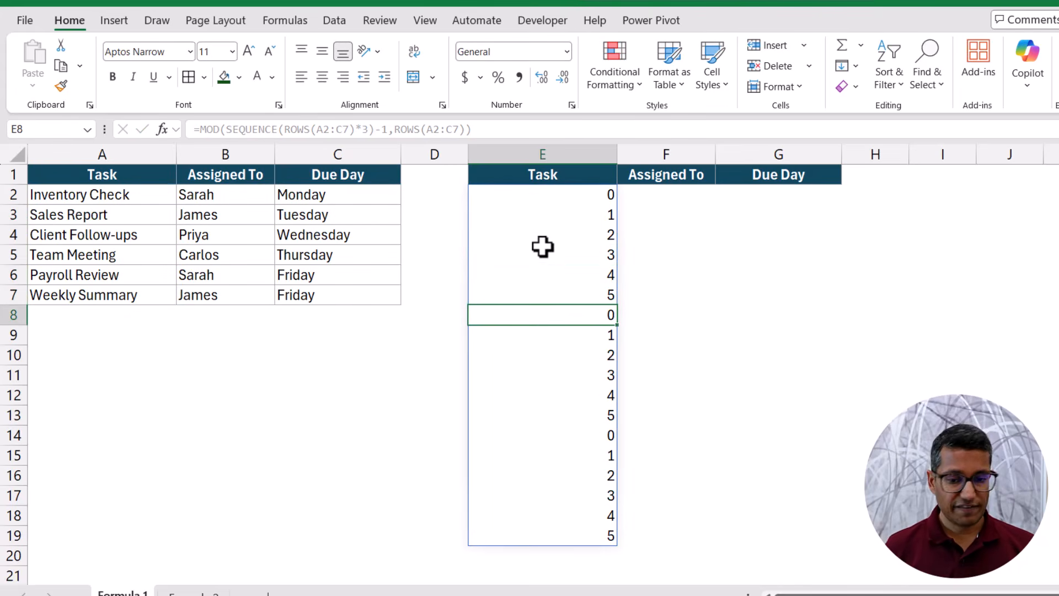
# - Add 1 to the MOD result in E2, giving =MOD(SEQUENCE(ROWS(A2:C7)*3)-1,ROWS(A2:C7))+1
pyautogui.press('Up')
pyautogui.press('Up')
pyautogui.press('Up')
pyautogui.press('Up')
pyautogui.press('Up')
pyautogui.press('Up')
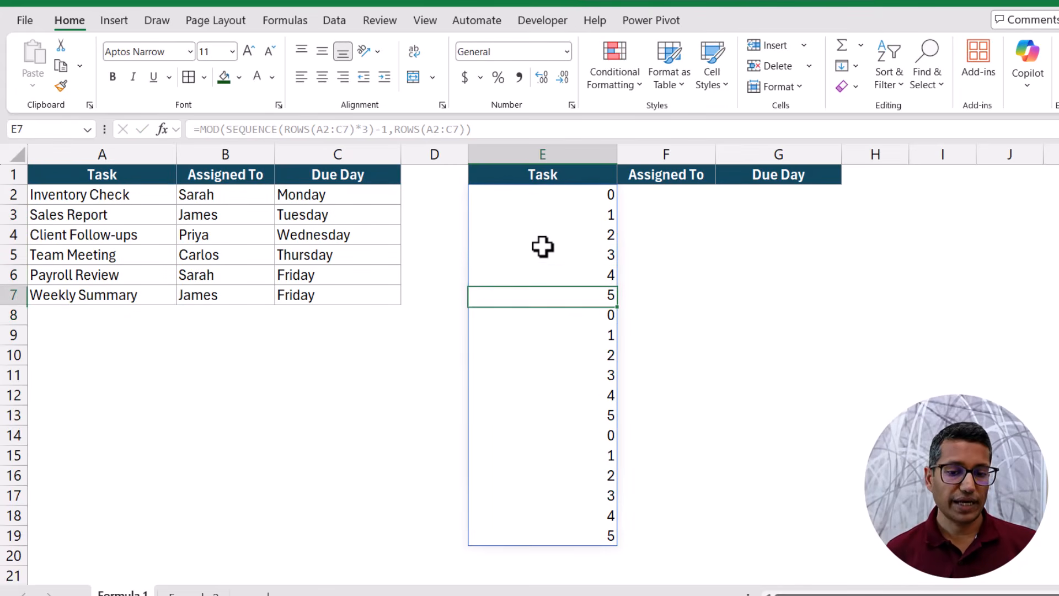
pyautogui.press('F2')
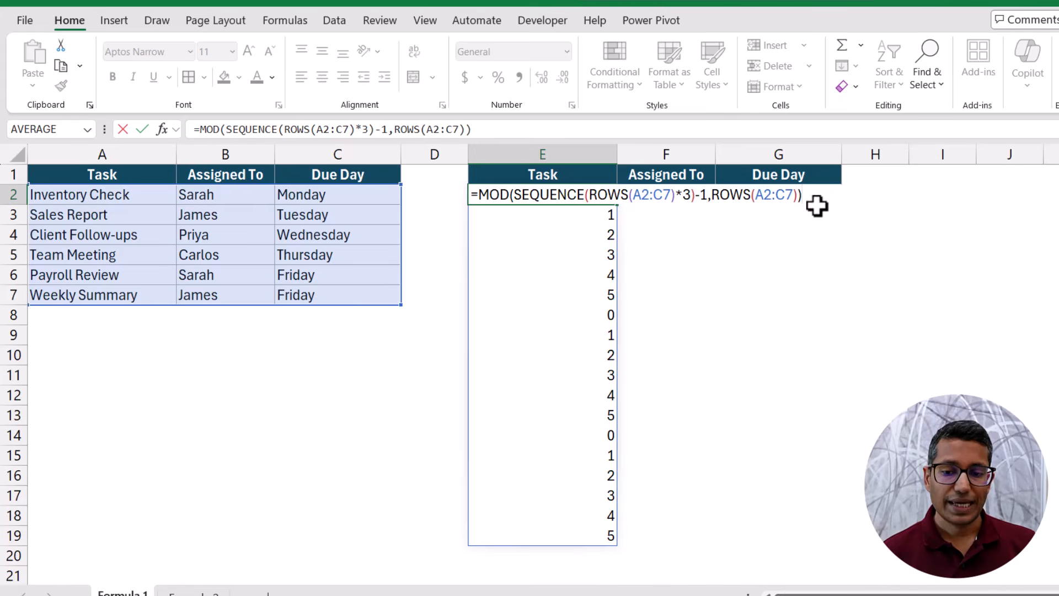
pyautogui.write('+1')
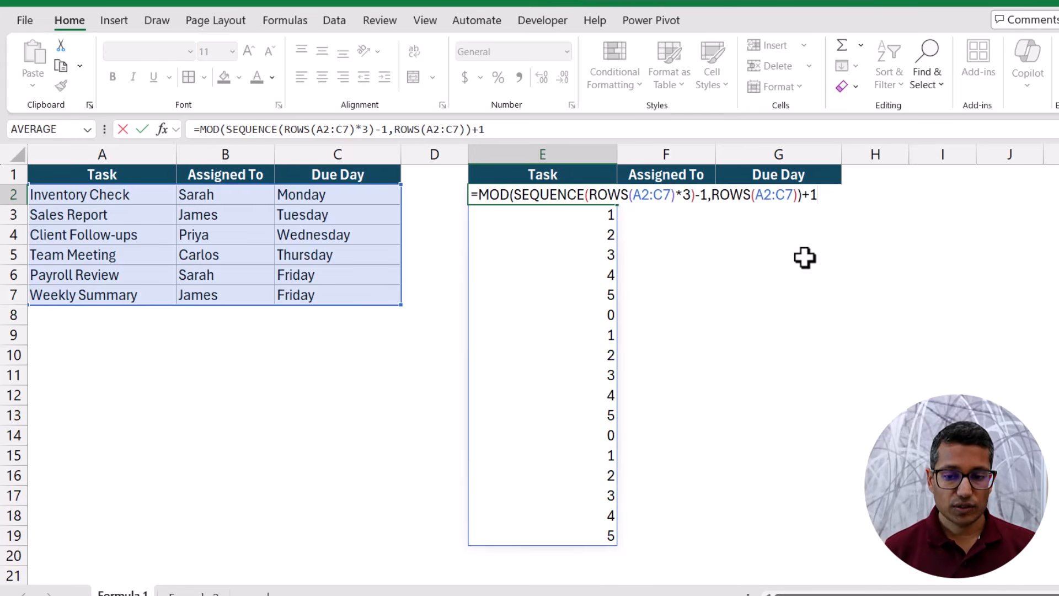
pyautogui.hotkey('ctrl', 'Return')
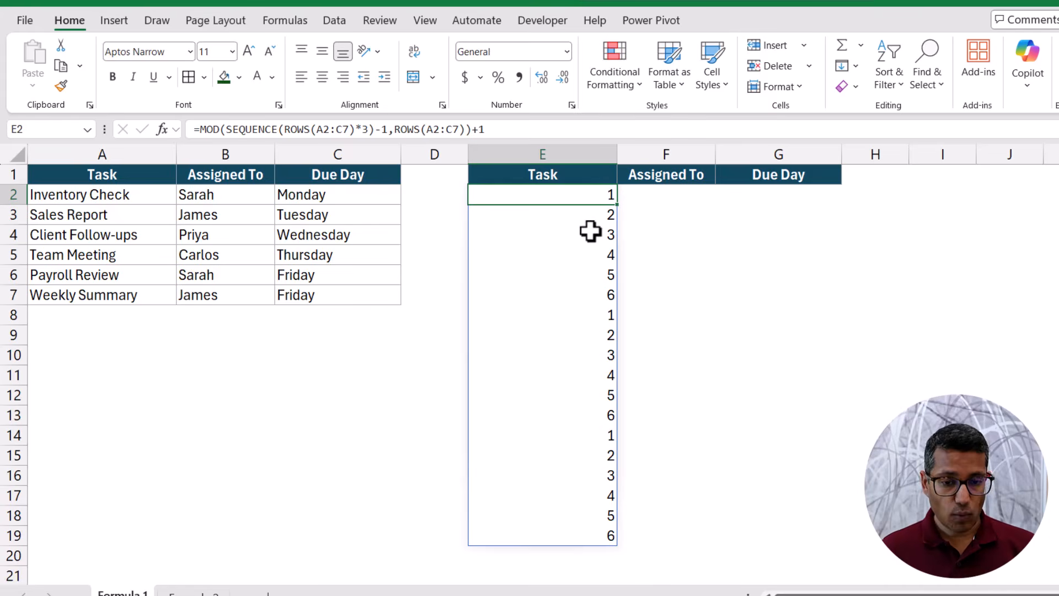
# - Wrap E2's MOD expression in CHOOSEROWS with A2:C7 as the array: =CHOOSEROWS(A2:C7,MOD(SEQUENCE(ROWS(A2:C7)*3)-1,ROWS(A2:C7))+1)
pyautogui.press('F2')
pyautogui.moveTo(478, 195)
pyautogui.mouseDown()
pyautogui.moveTo(817, 194)
pyautogui.moveTo(480, 195)
pyautogui.mouseUp()
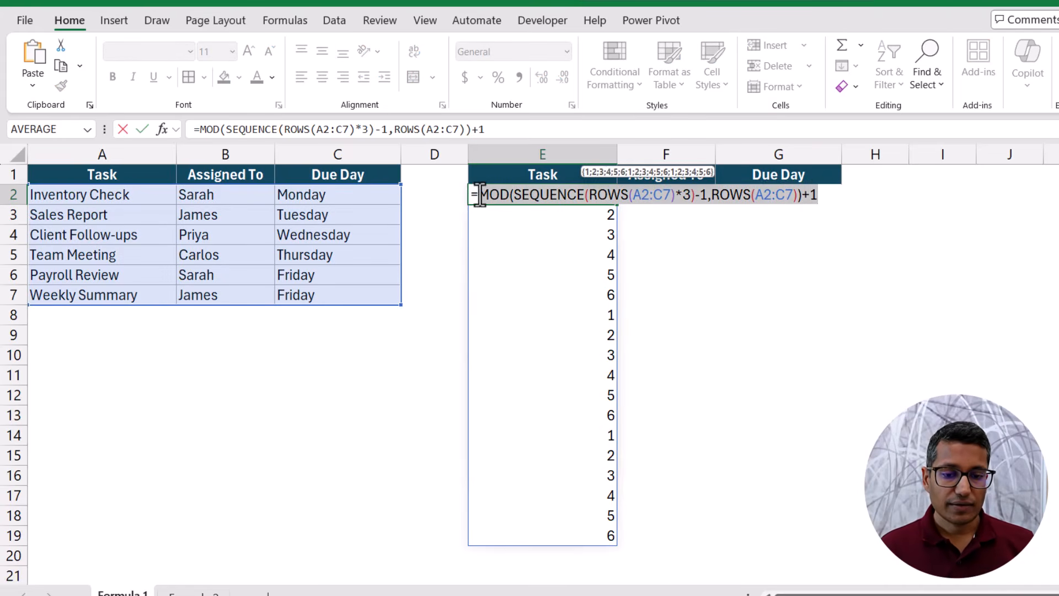
pyautogui.click(479, 195)
pyautogui.write('CHOOS')
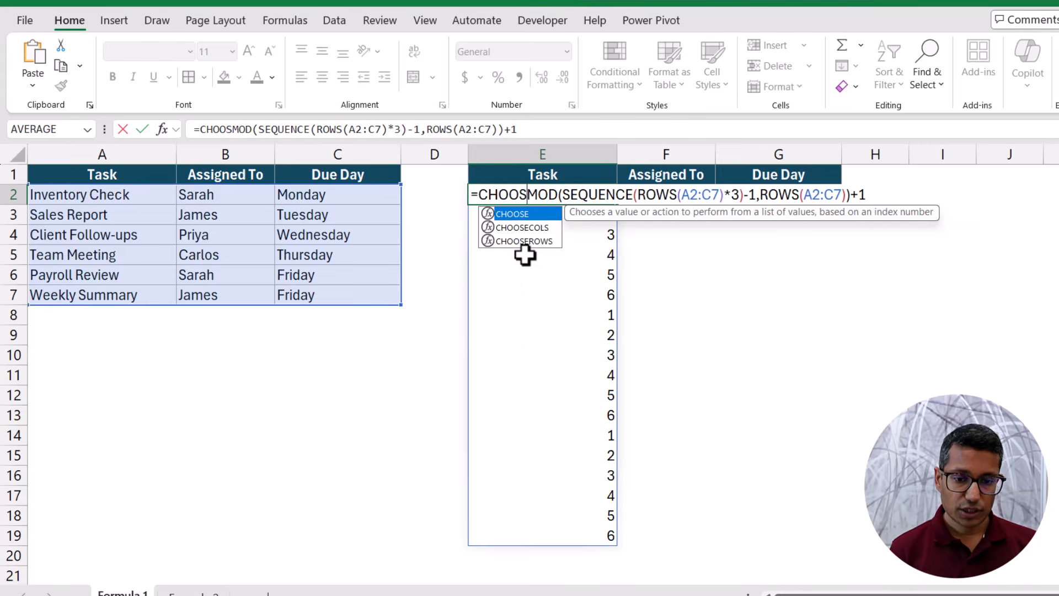
pyautogui.write('EROWS(')
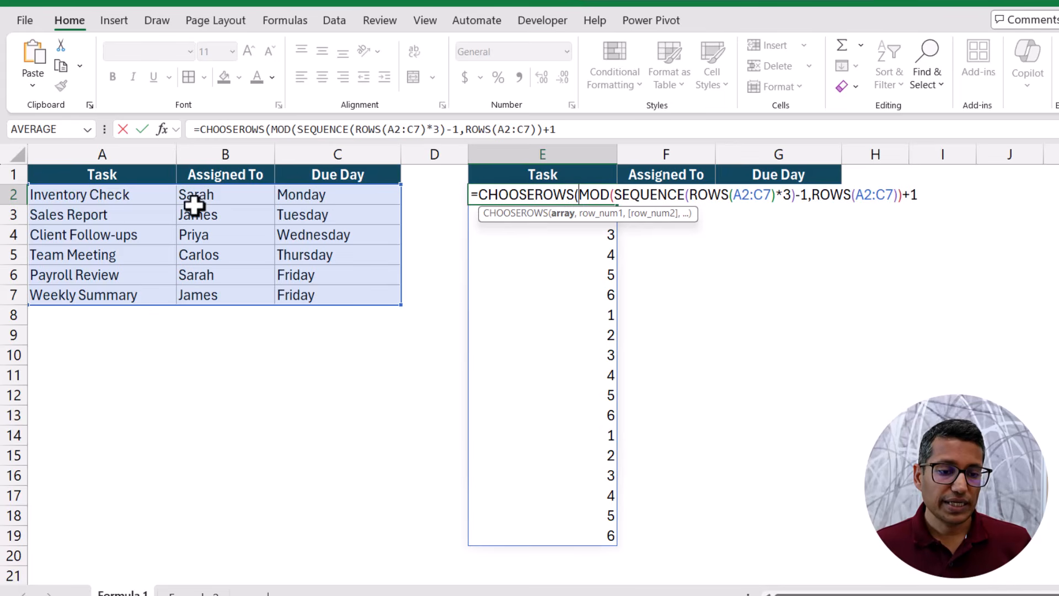
pyautogui.moveTo(152, 193); pyautogui.dragTo(329, 294)
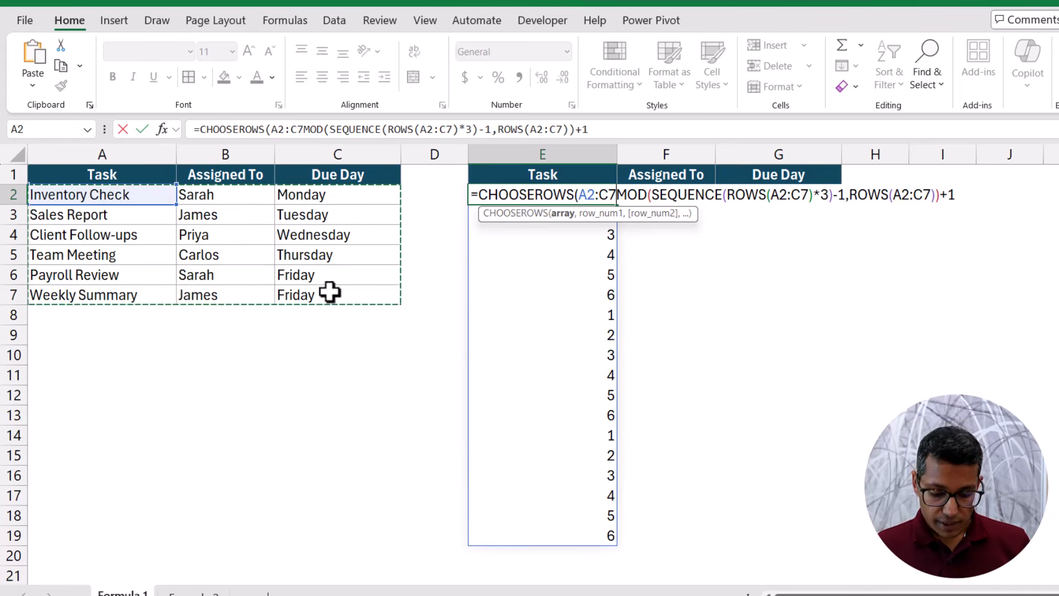
pyautogui.write(',')
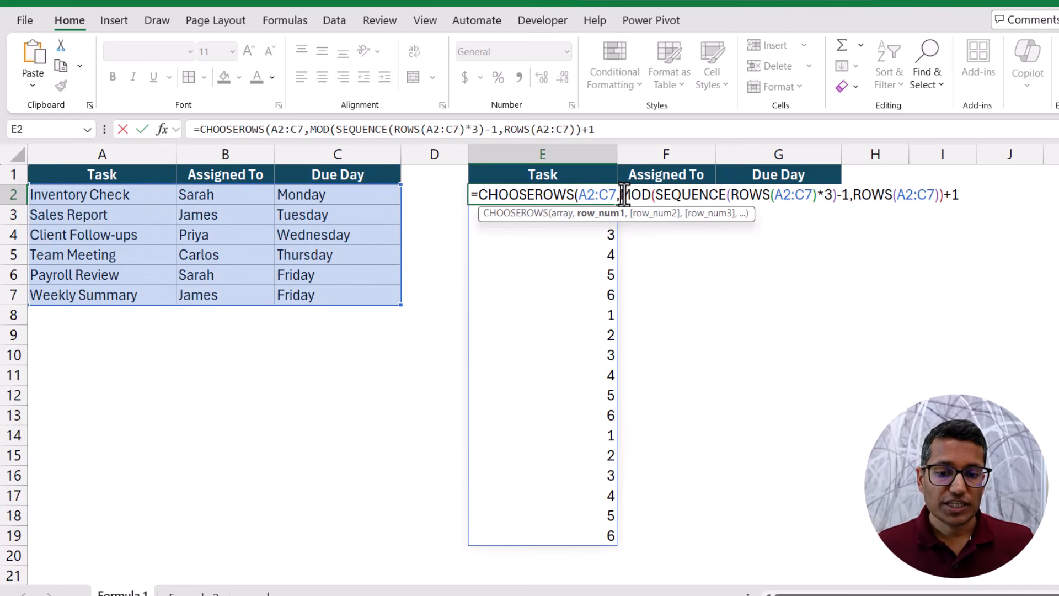
pyautogui.click(963, 195)
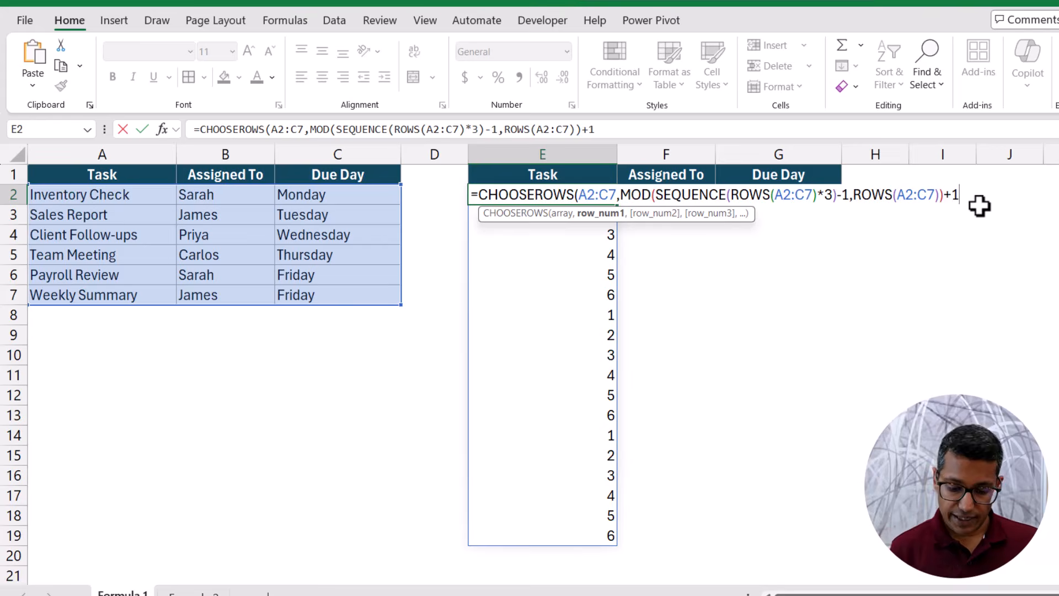
pyautogui.press('Return')
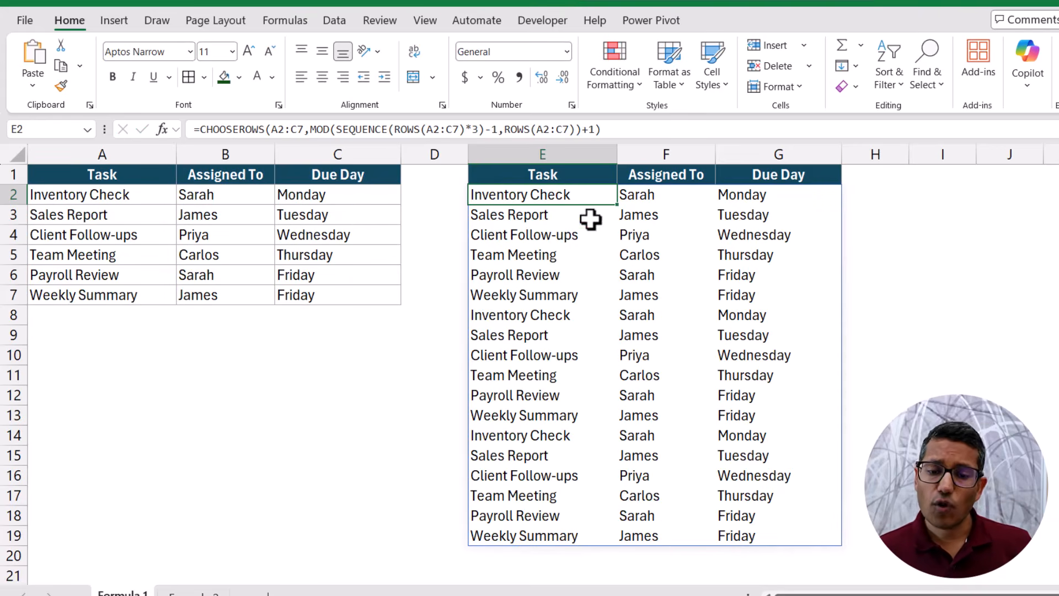
pyautogui.moveTo(536, 195); pyautogui.dragTo(747, 293)
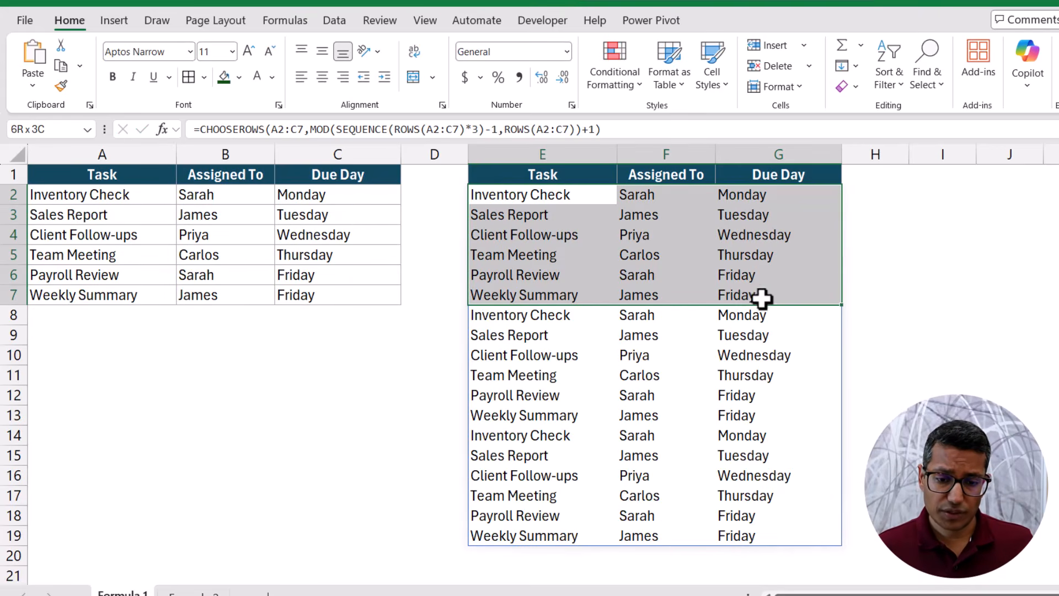
pyautogui.moveTo(562, 317); pyautogui.dragTo(734, 415)
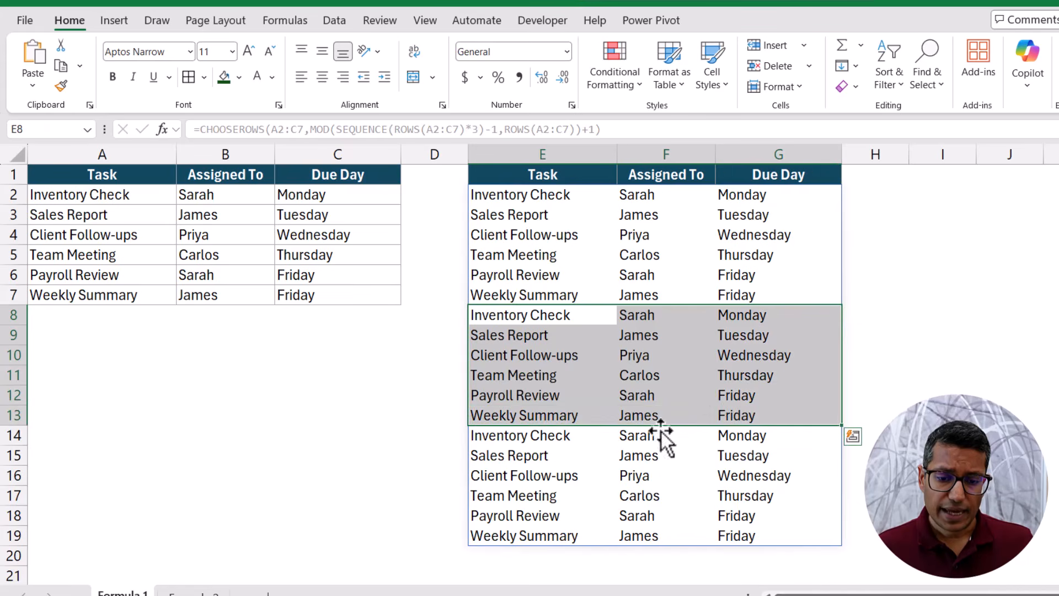
pyautogui.moveTo(557, 443); pyautogui.dragTo(766, 527)
# - Set the row-count multiplier inside SEQUENCE in E2's formula to 5
pyautogui.click(539, 199)
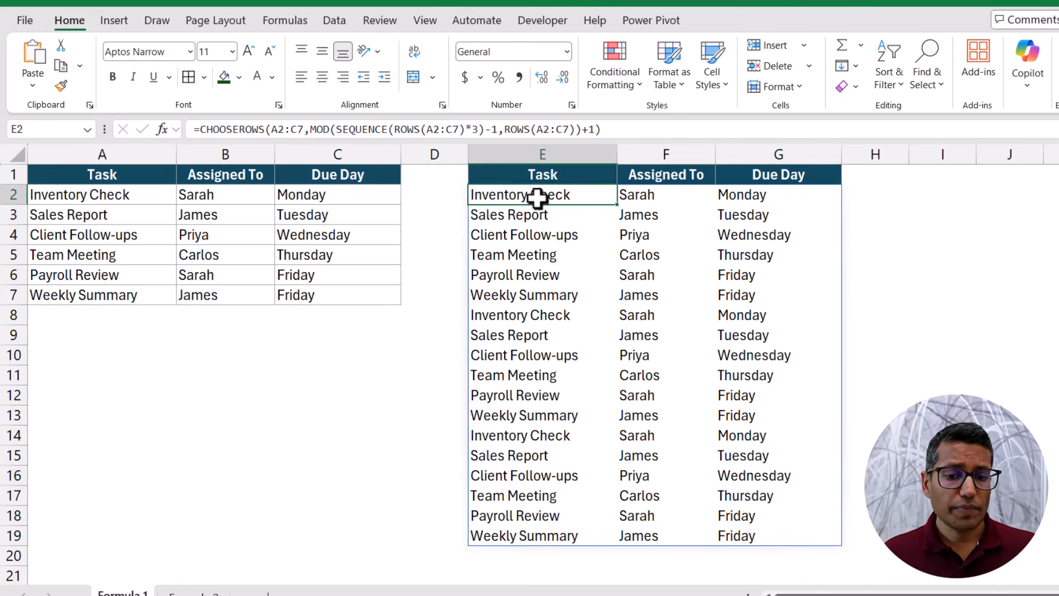
pyautogui.press('F2')
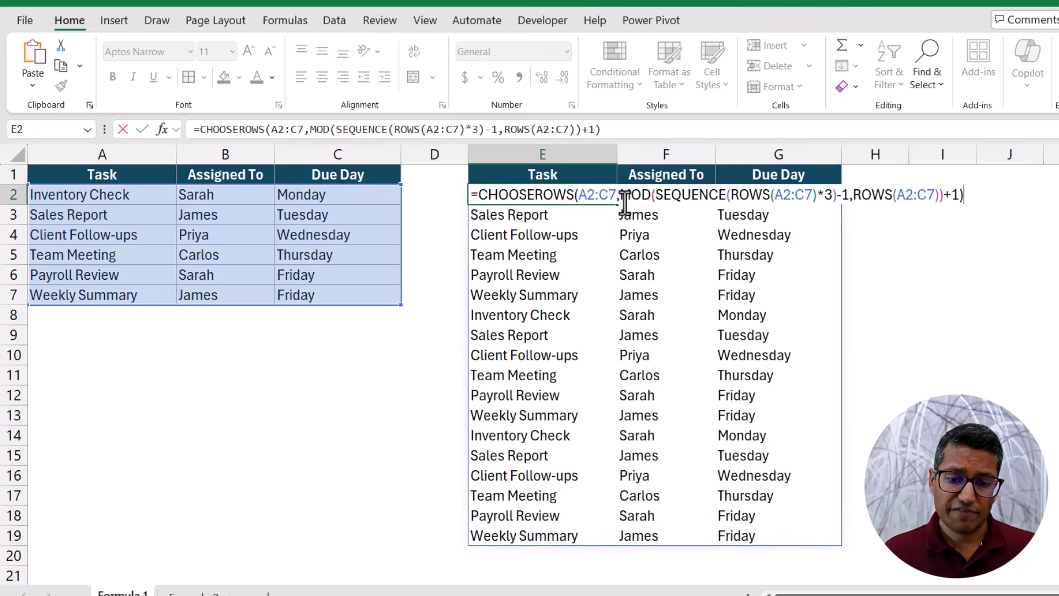
pyautogui.doubleClick(828, 194)
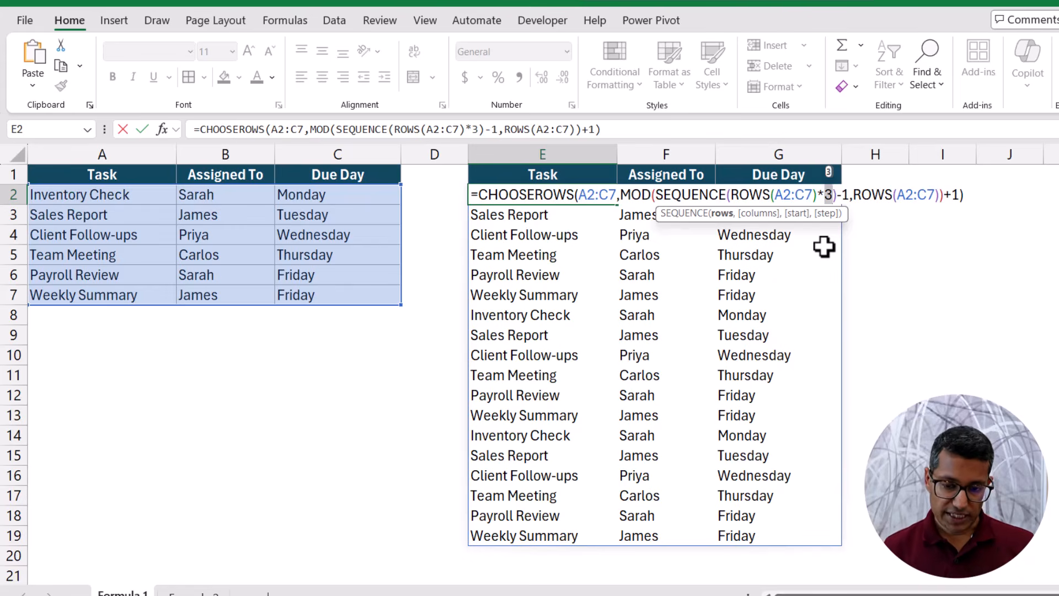
pyautogui.write('5')
pyautogui.hotkey('ctrl', 'Return')
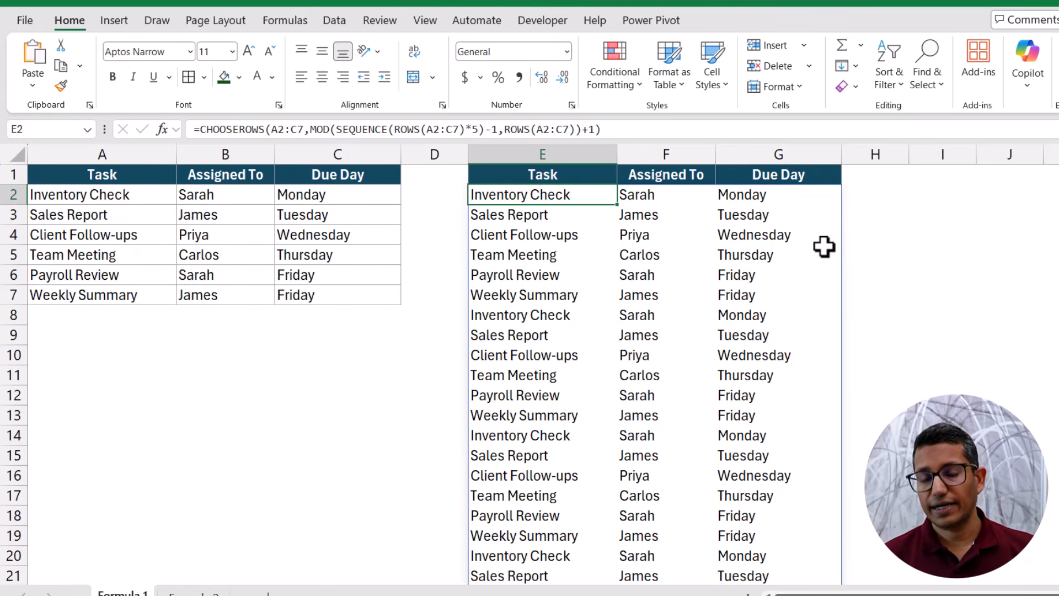
# - Start a LET function around E2's CHOOSEROWS formula and define the name range as A2:C7 on its own line
pyautogui.press('F2')
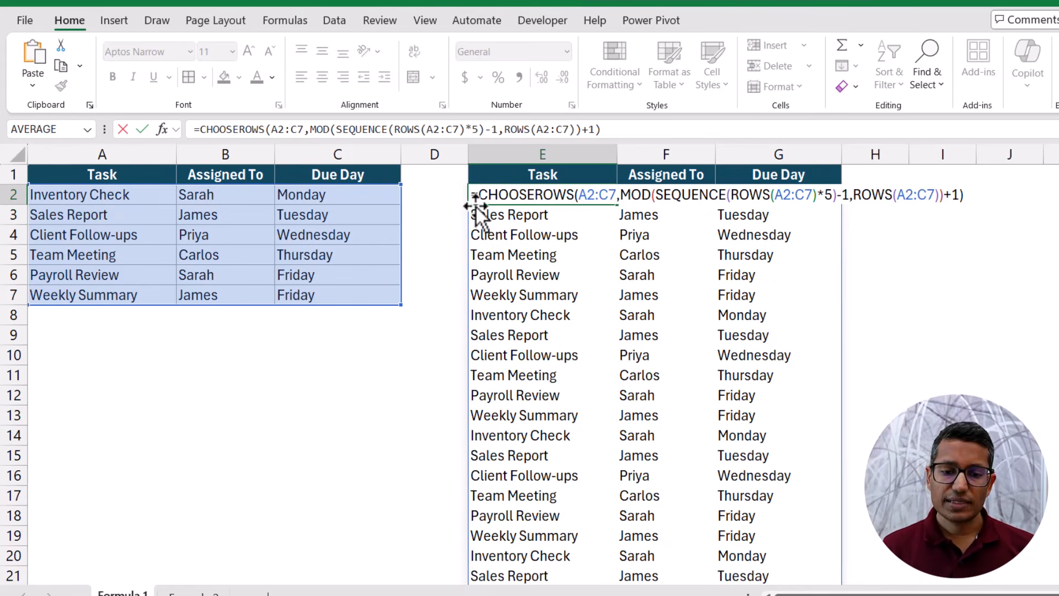
pyautogui.moveTo(475, 194); pyautogui.dragTo(974, 199)
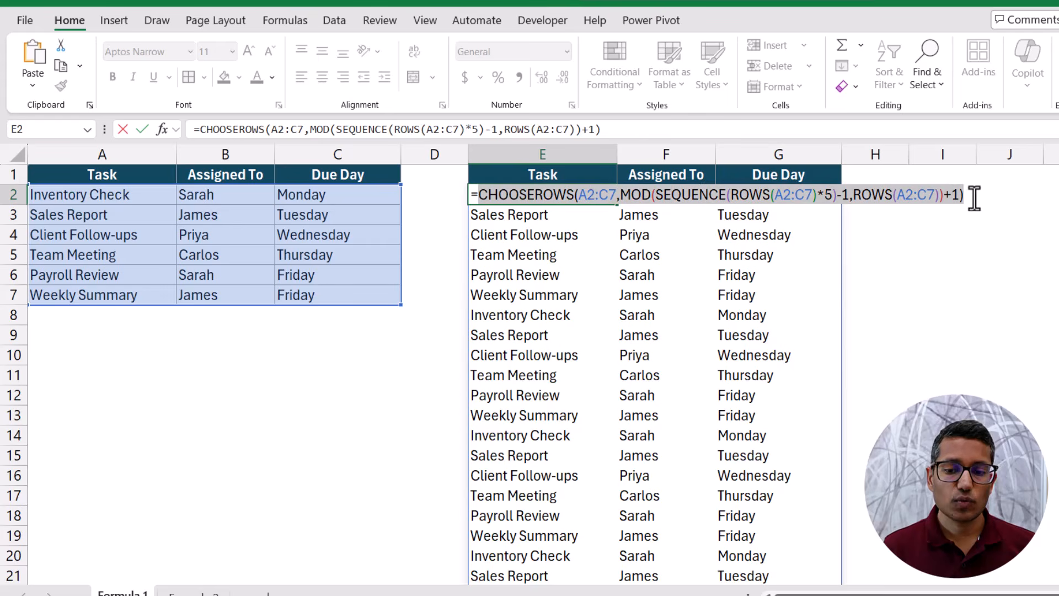
pyautogui.click(478, 195)
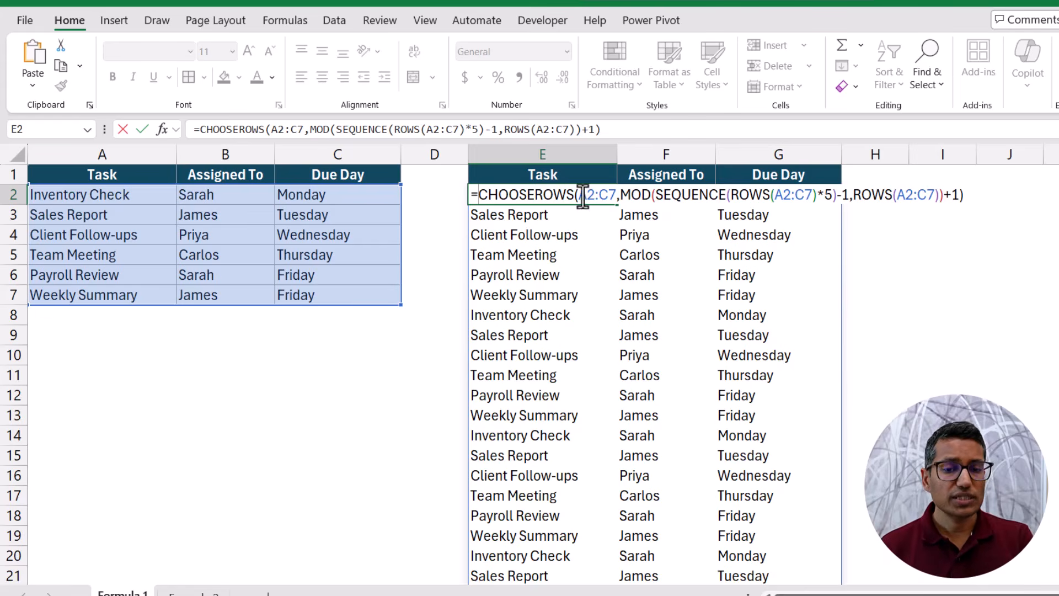
pyautogui.write('LEt(')
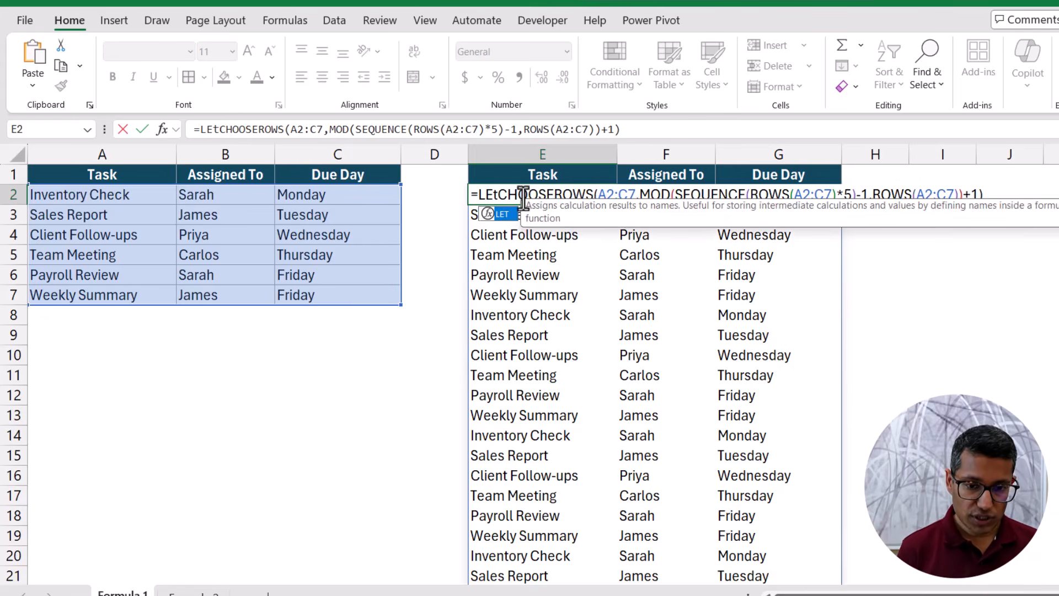
pyautogui.hotkey('alt', 'Return')
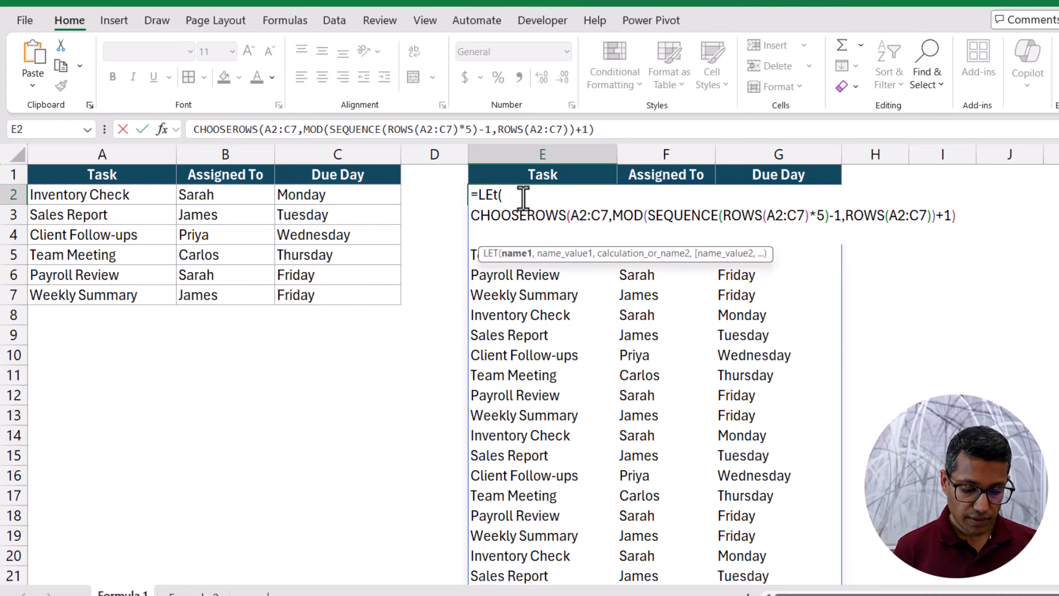
pyautogui.write('d')
pyautogui.press('BackSpace')
pyautogui.write('range')
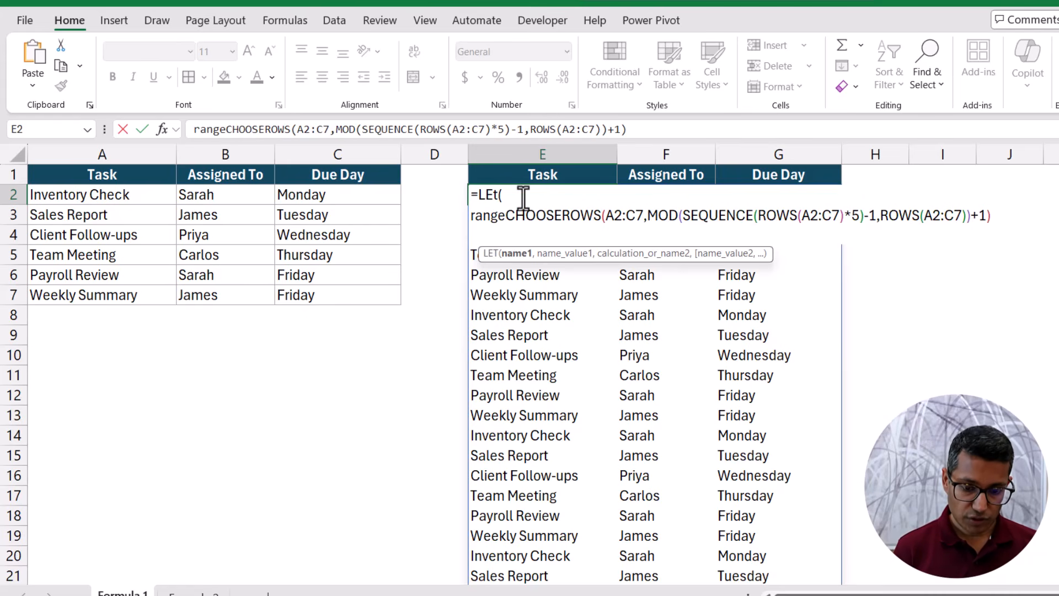
pyautogui.write(',')
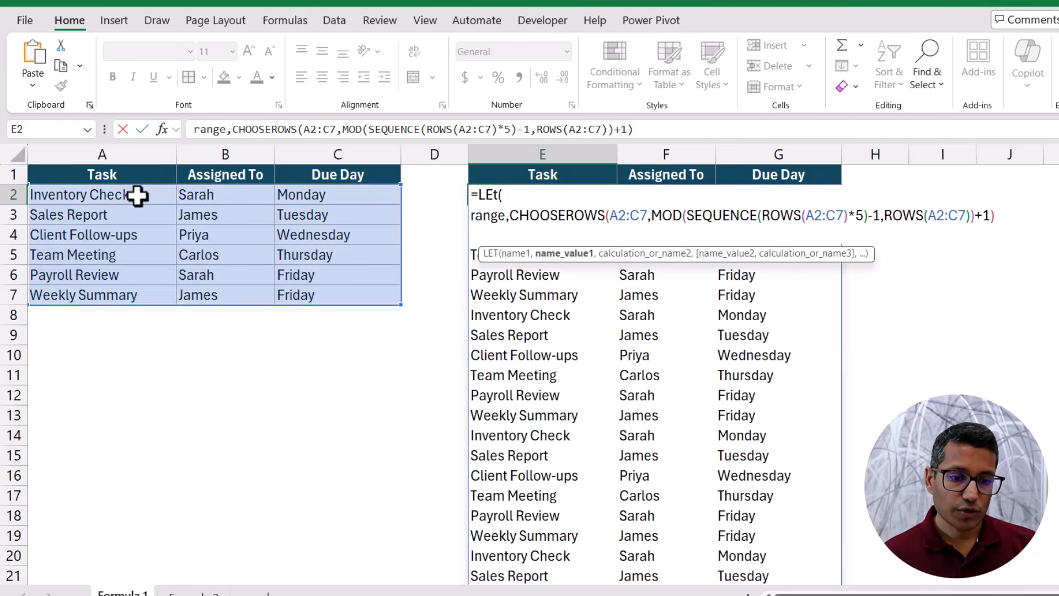
pyautogui.moveTo(139, 197); pyautogui.dragTo(315, 289)
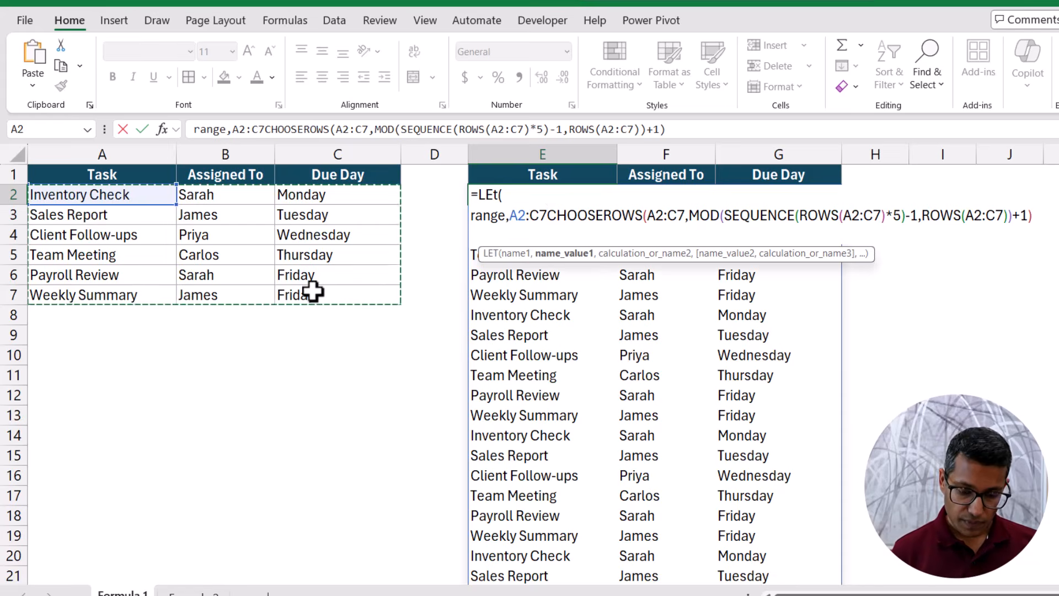
pyautogui.write(',')
# - Define the name repeat as 3 on a separate line of E2's LET and close LET after the CHOOSEROWS expression
pyautogui.hotkey('alt', 'Return')
pyautogui.write('repeat')
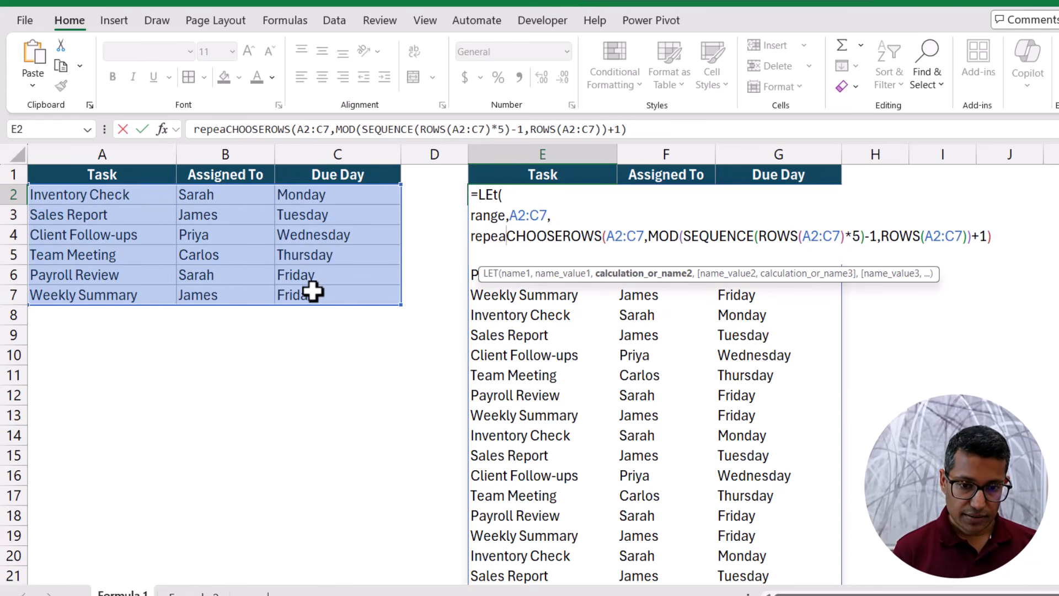
pyautogui.write(',3,')
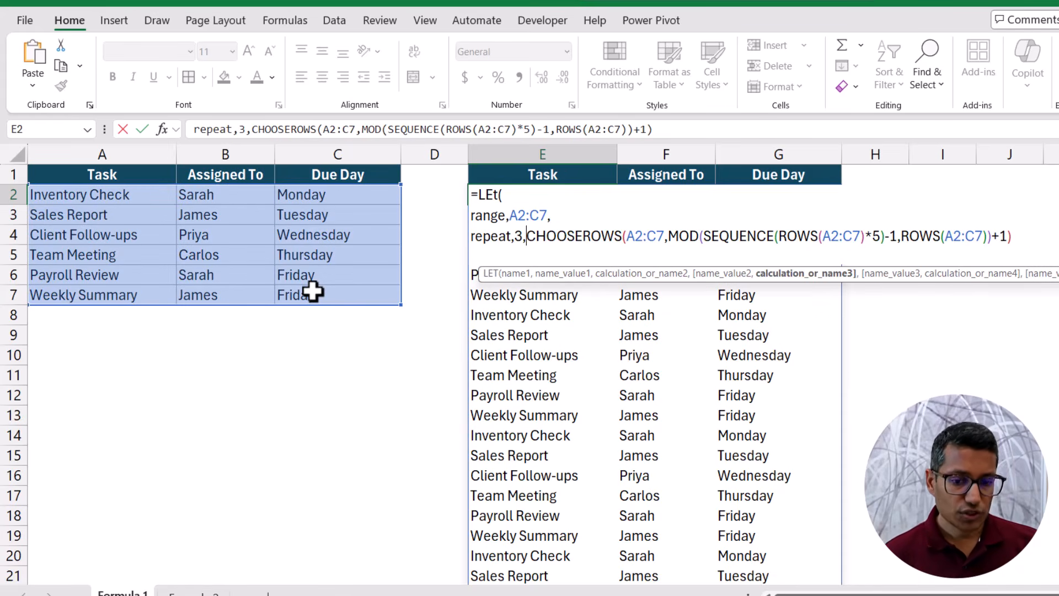
pyautogui.hotkey('alt', 'Return')
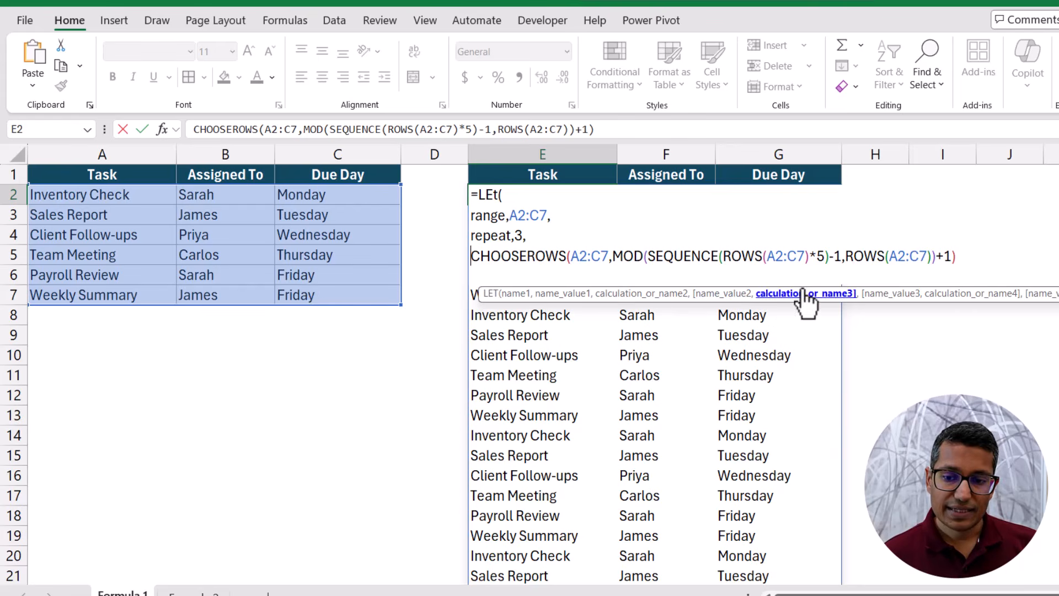
pyautogui.click(961, 258)
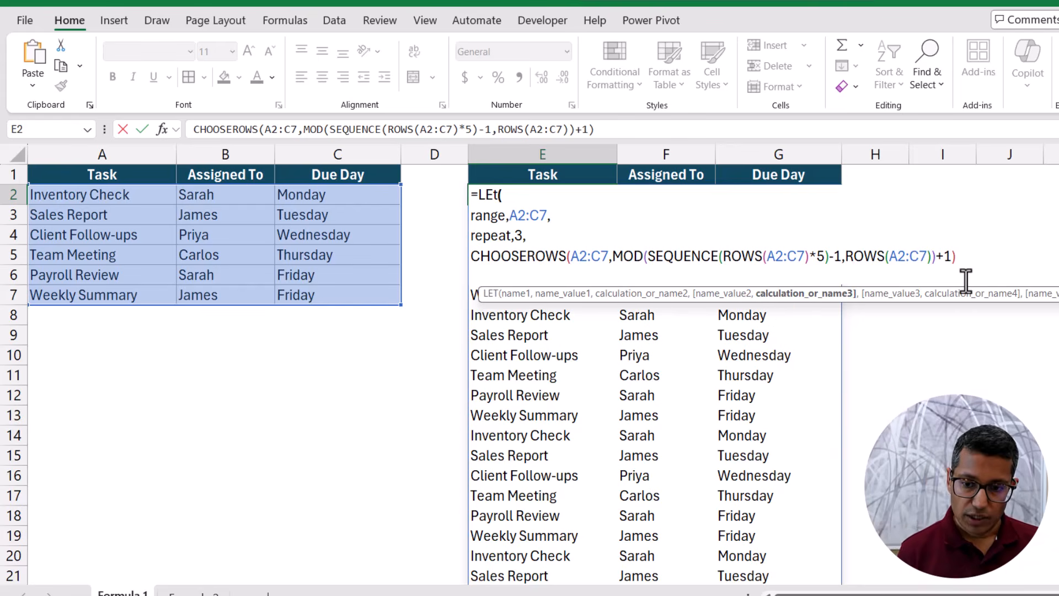
pyautogui.write(')')
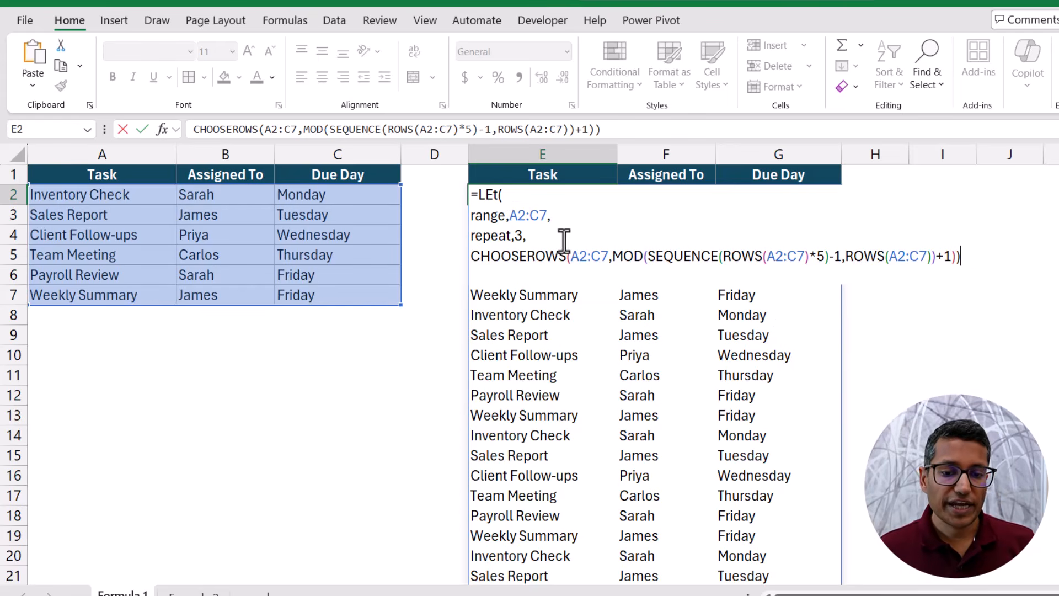
# - Replace A2:C7 with range in the CHOOSEROWS array argument and in the ROWS call inside SEQUENCE
pyautogui.doubleClick(589, 256)
pyautogui.write('range')
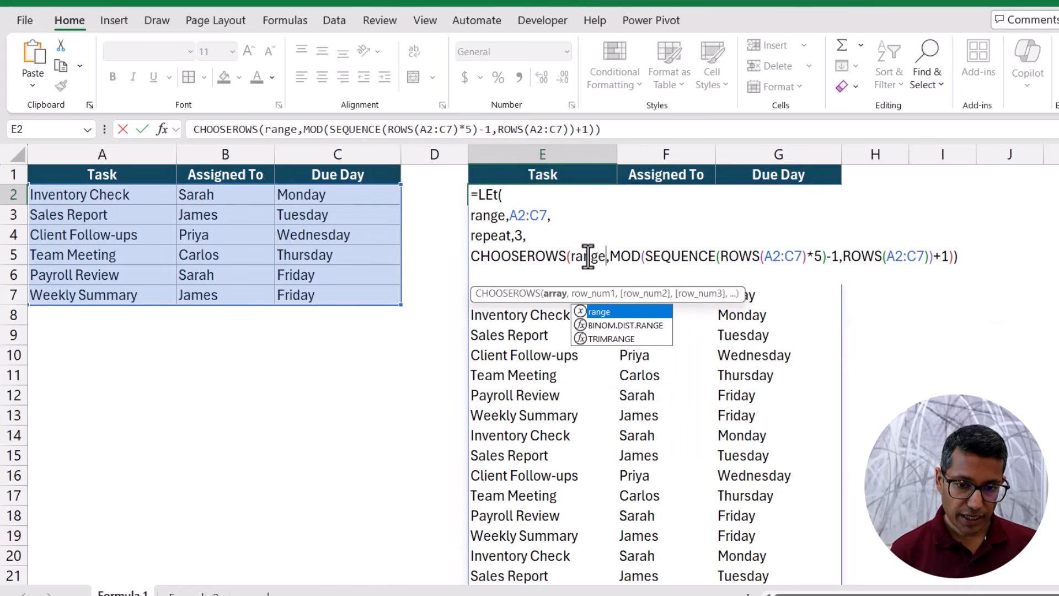
pyautogui.doubleClick(782, 256)
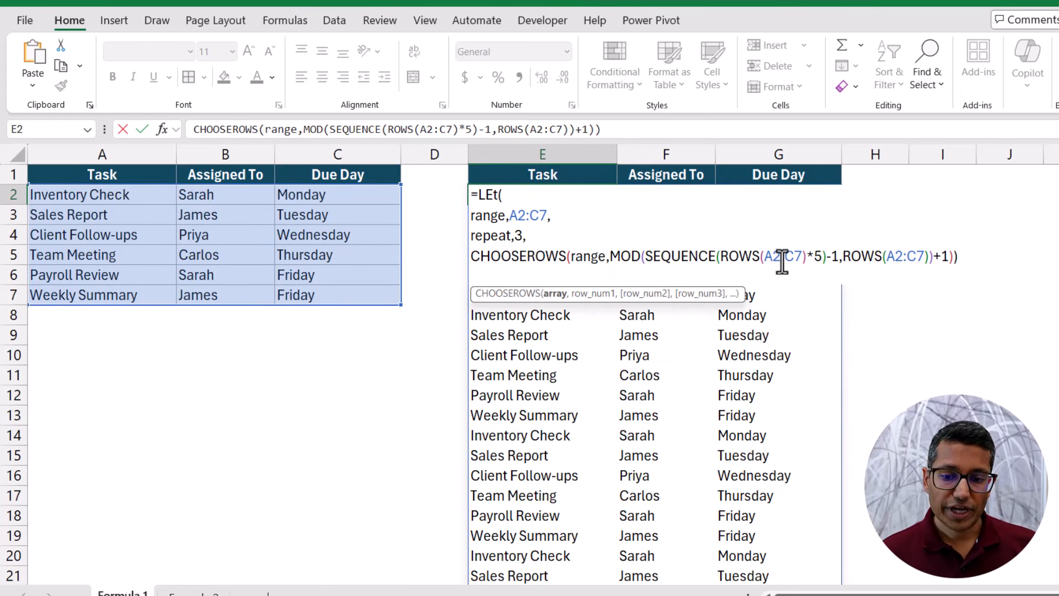
pyautogui.write('range')
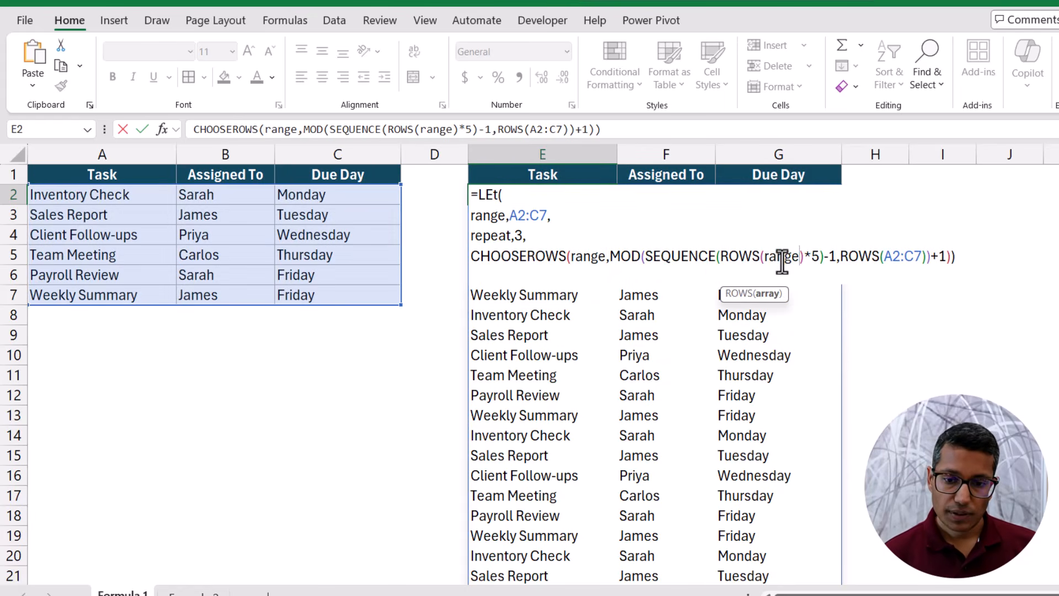
# - Replace A2:C7 with range in the ROWS call that serves as MOD's divisor
pyautogui.doubleClick(899, 256)
pyautogui.write('rnag')
pyautogui.press('BackSpace')
pyautogui.press('BackSpace')
pyautogui.press('BackSpace')
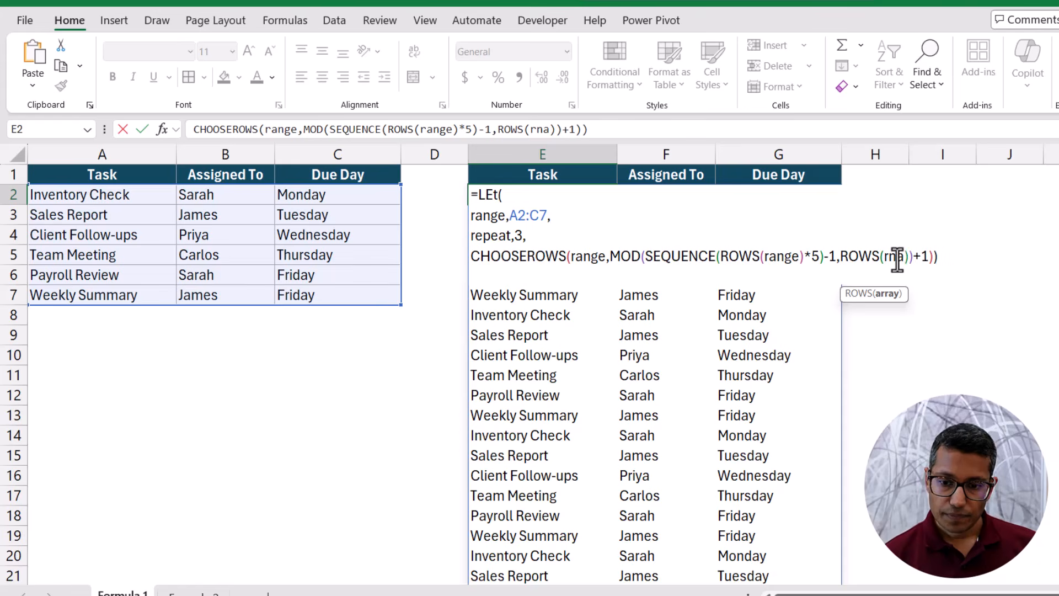
pyautogui.write('an')
pyautogui.press('Tab')
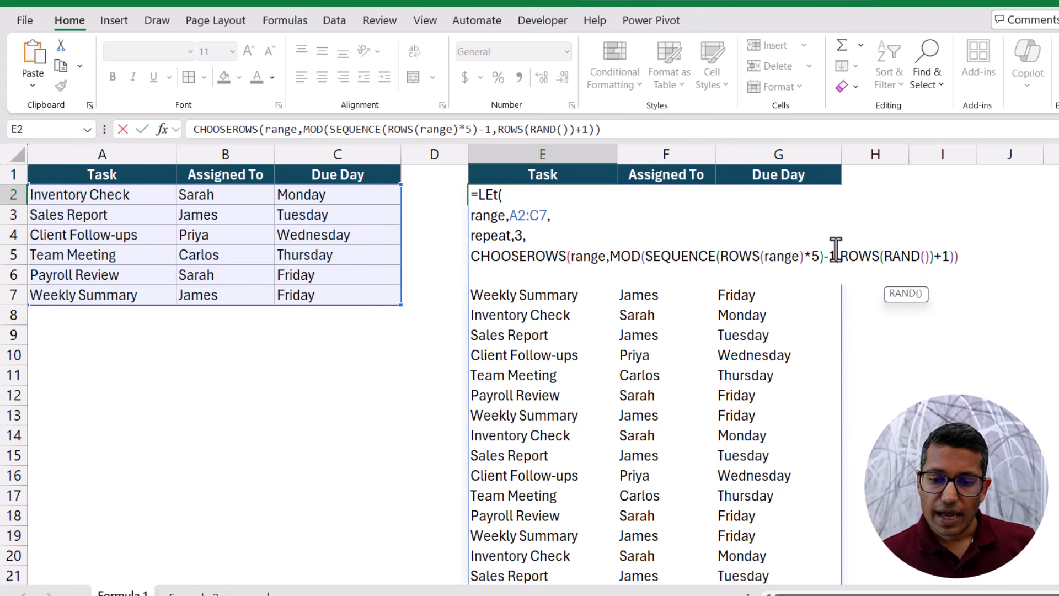
pyautogui.press('BackSpace')
pyautogui.press('BackSpace')
pyautogui.write('ge')
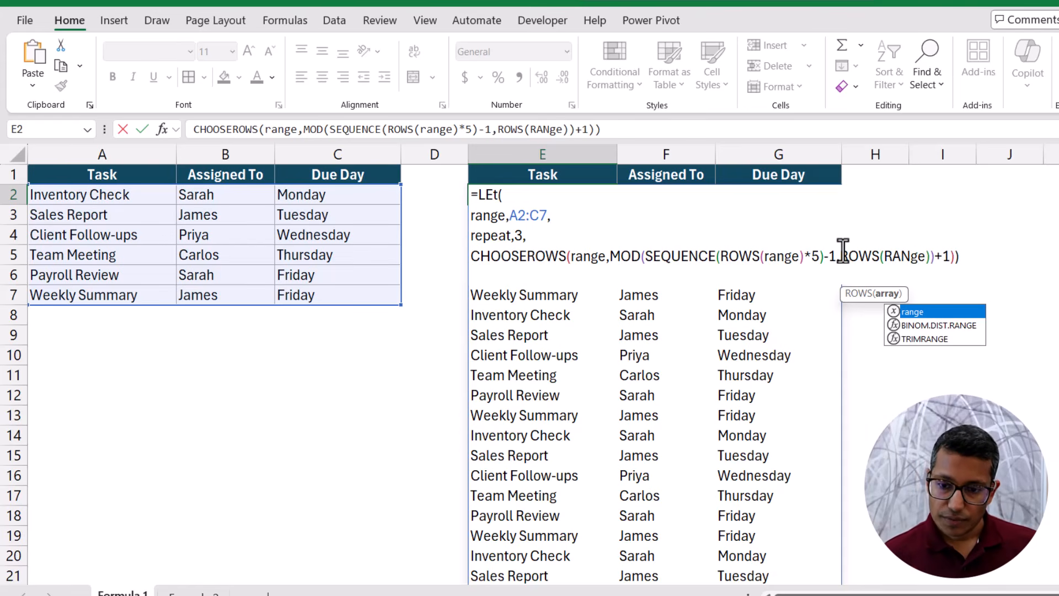
pyautogui.press('Tab')
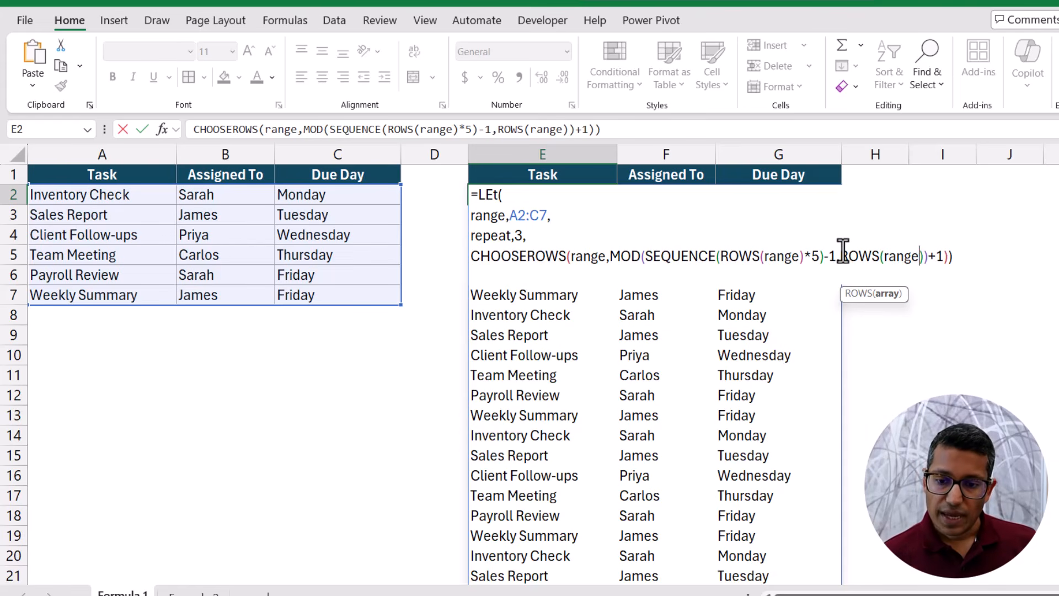
# - Replace the fixed multiplier inside SEQUENCE with the name repeat, giving SEQUENCE(ROWS(range)*repeat)
pyautogui.doubleClick(815, 254)
pyautogui.write('repea')
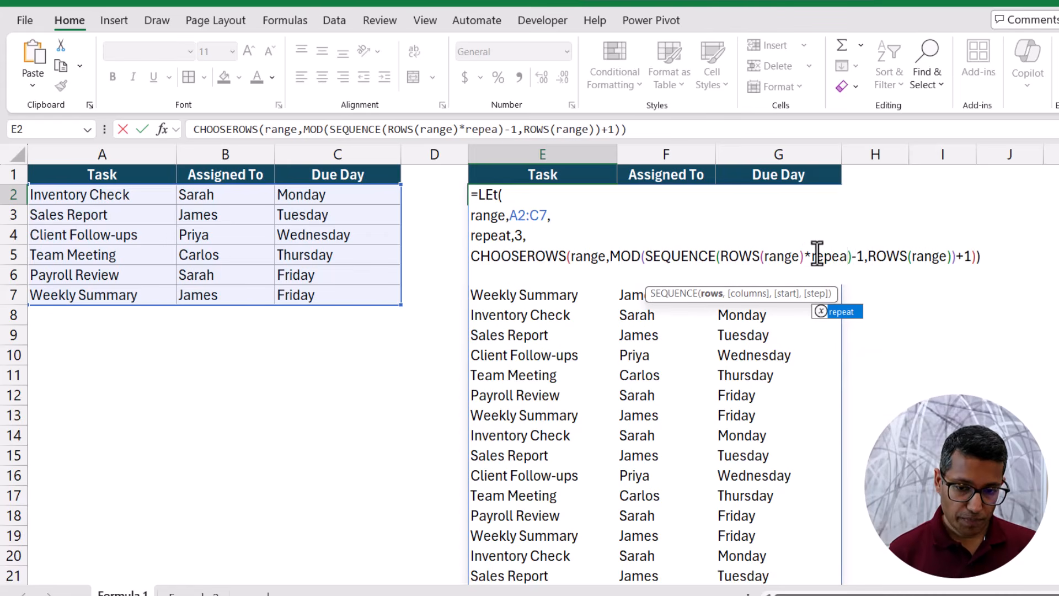
pyautogui.write('t')
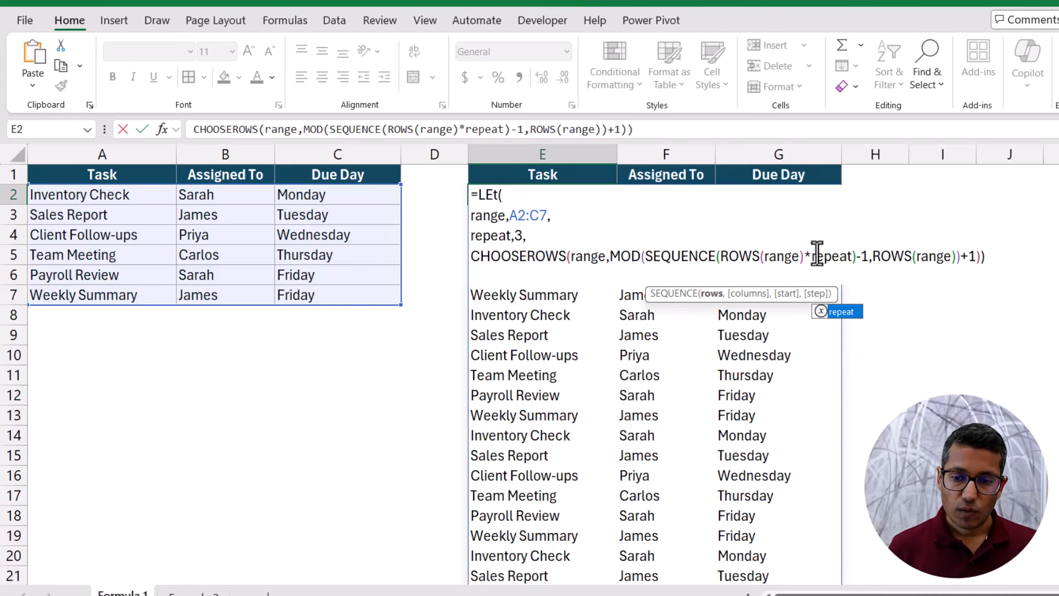
# - Commit the LET formula in E2, and set its repeat value to 4
pyautogui.hotkey('ctrl', 'Return')
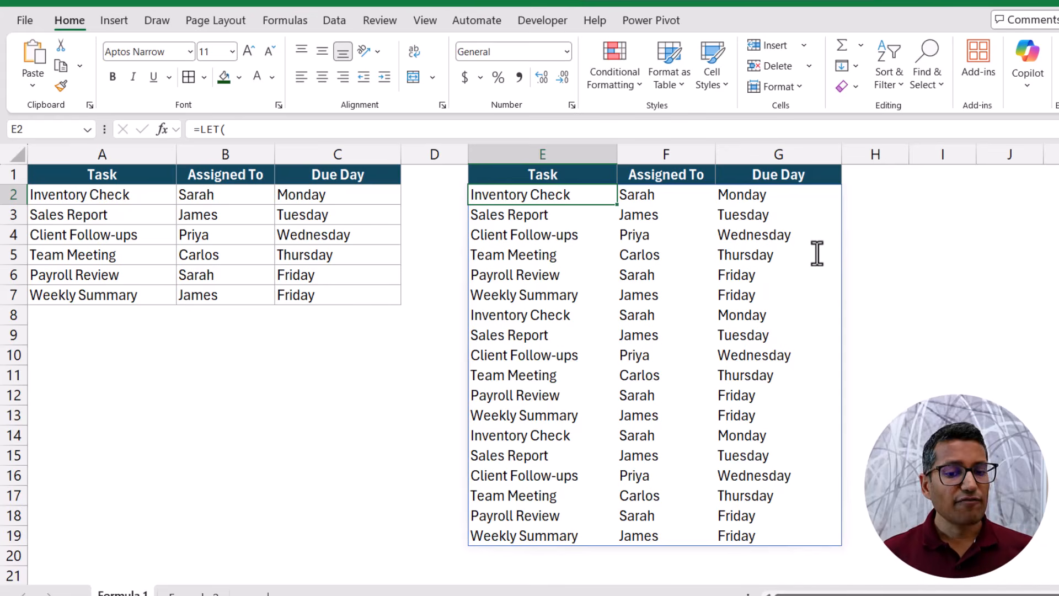
pyautogui.press('F2')
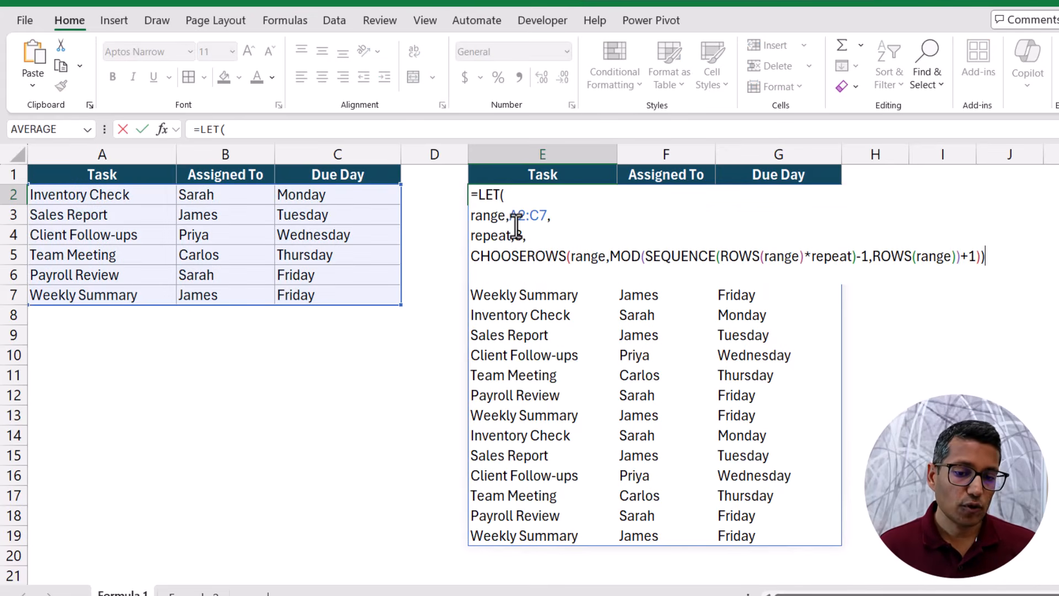
pyautogui.moveTo(510, 217); pyautogui.dragTo(544, 215)
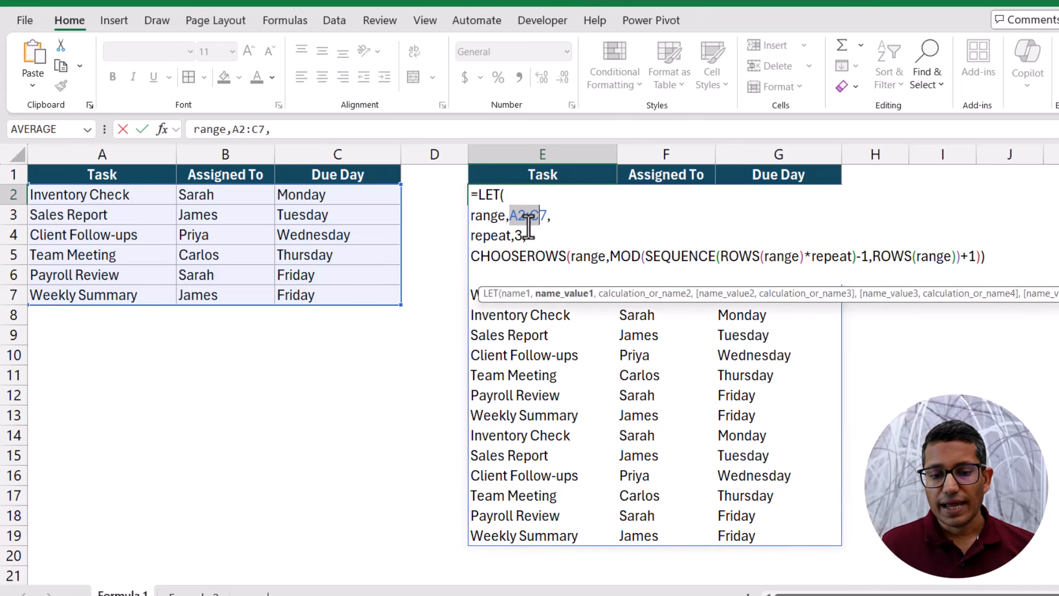
pyautogui.click(533, 234)
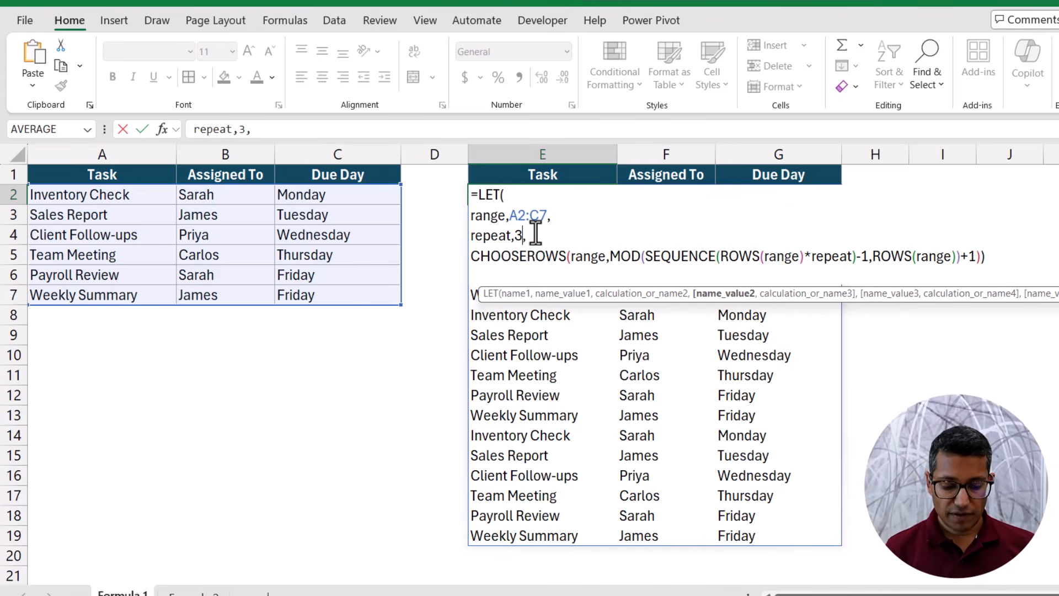
pyautogui.press('Delete')
pyautogui.write('4')
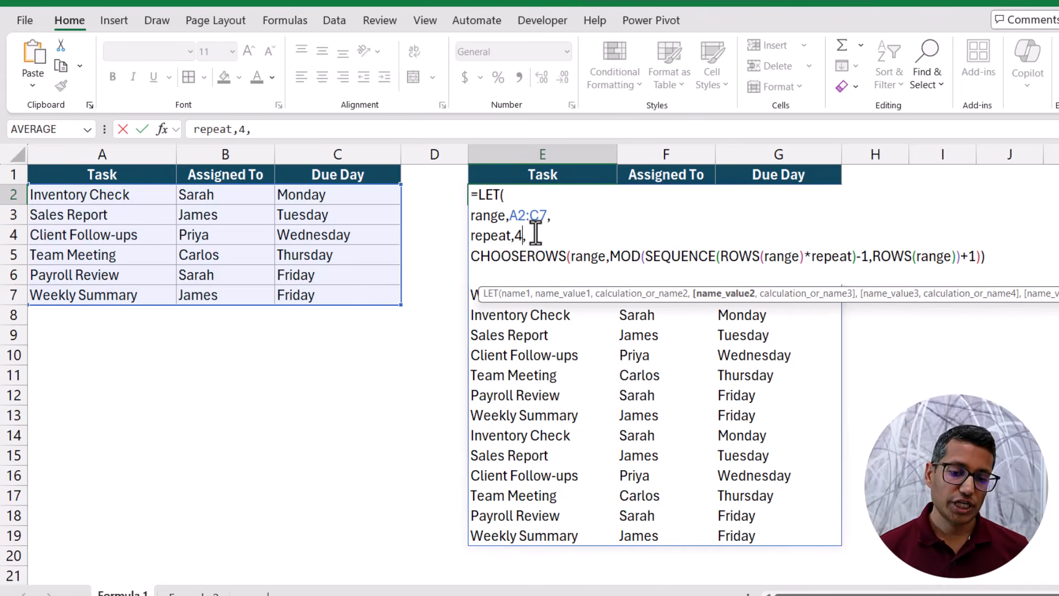
pyautogui.press('Return')
pyautogui.press('Up')
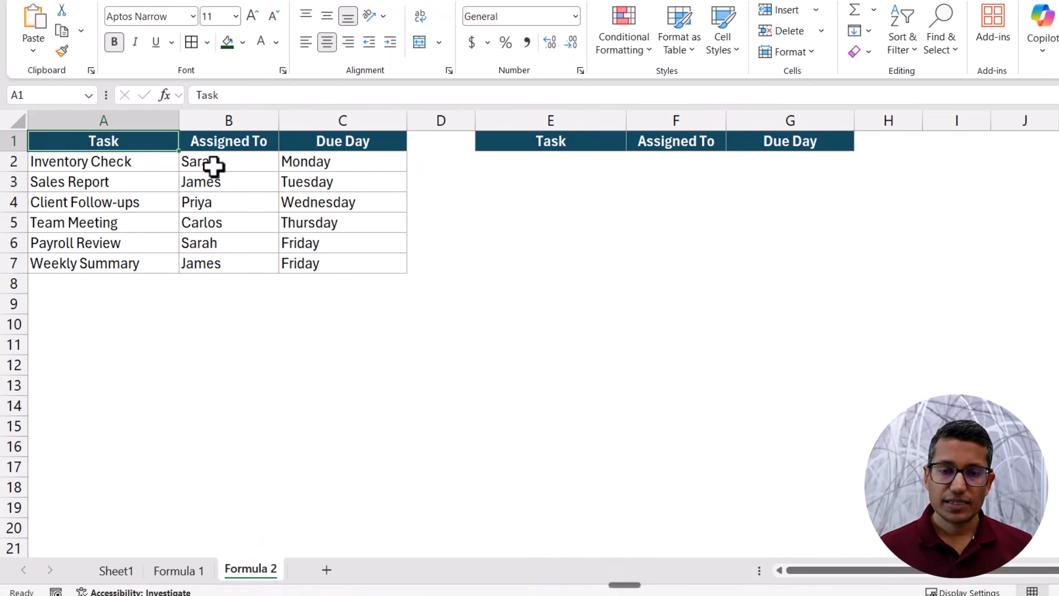
# - Try =VSTACK(A2:C7,A2:C7,A2:C7) in E2 of the Formula 2 sheet, and clear the cell again
pyautogui.click(522, 161)
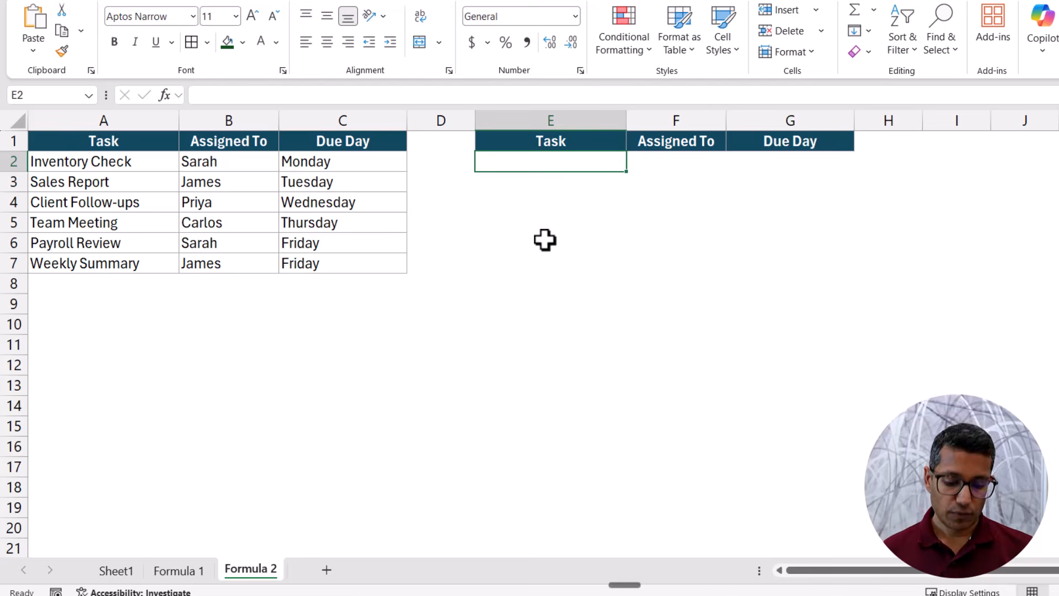
pyautogui.write('=vs')
pyautogui.press('Tab')
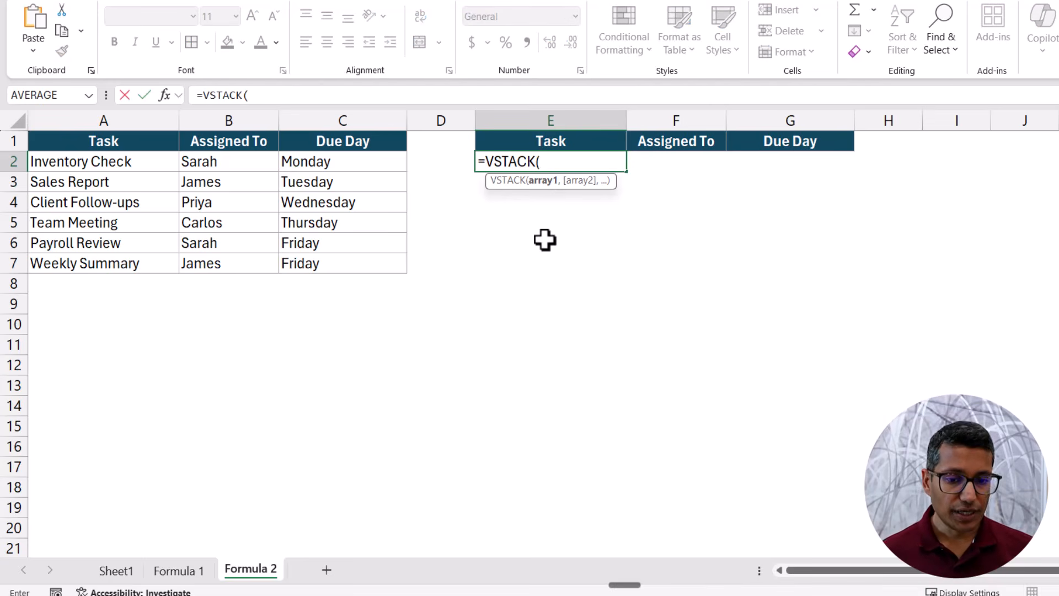
pyautogui.moveTo(158, 161); pyautogui.dragTo(300, 255)
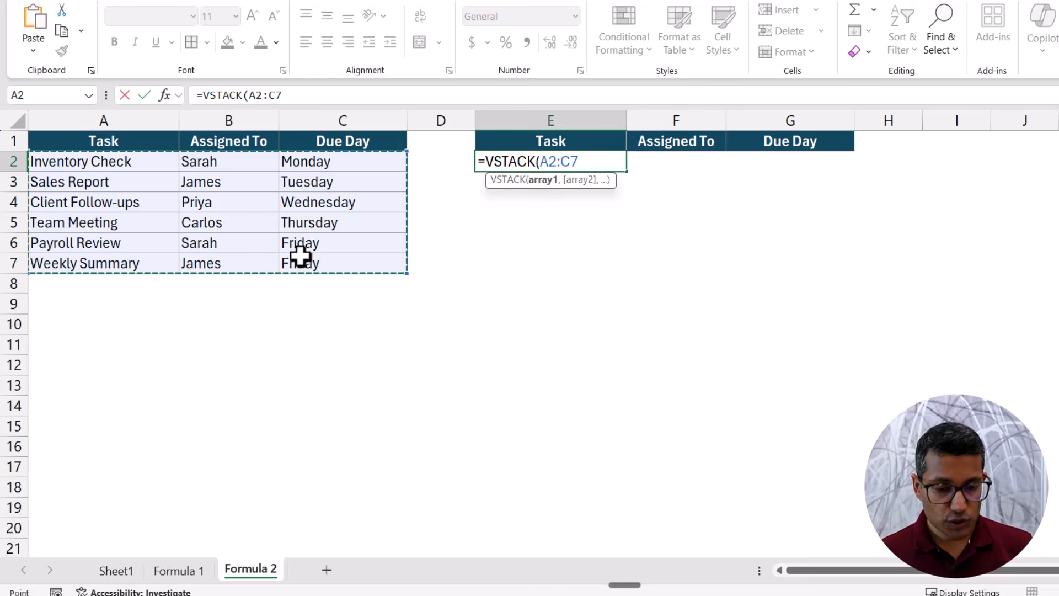
pyautogui.write(',')
pyautogui.moveTo(147, 164); pyautogui.dragTo(299, 266)
pyautogui.write(',')
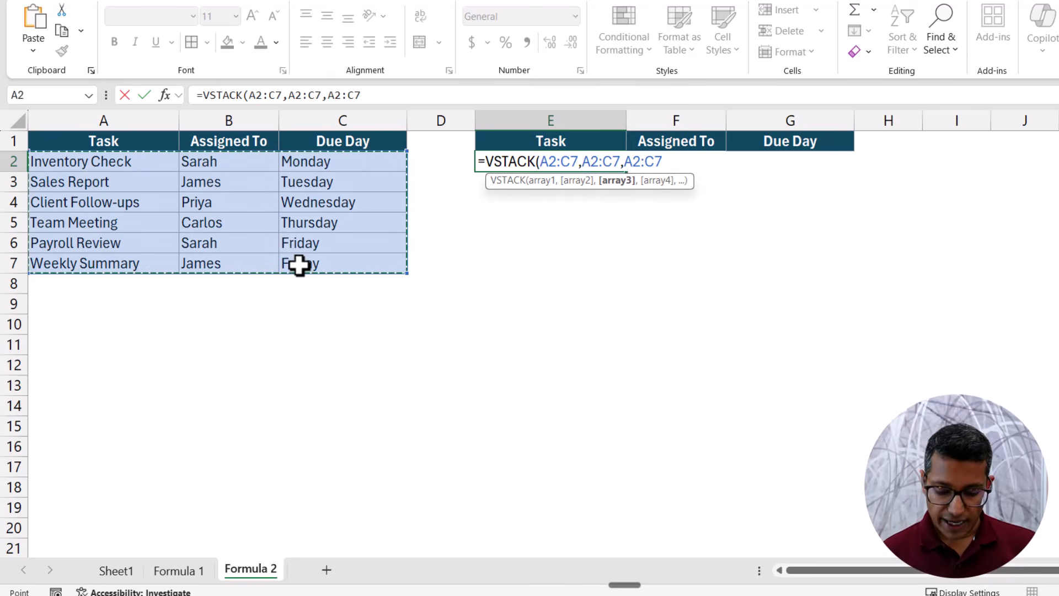
pyautogui.write(')')
pyautogui.press('Return')
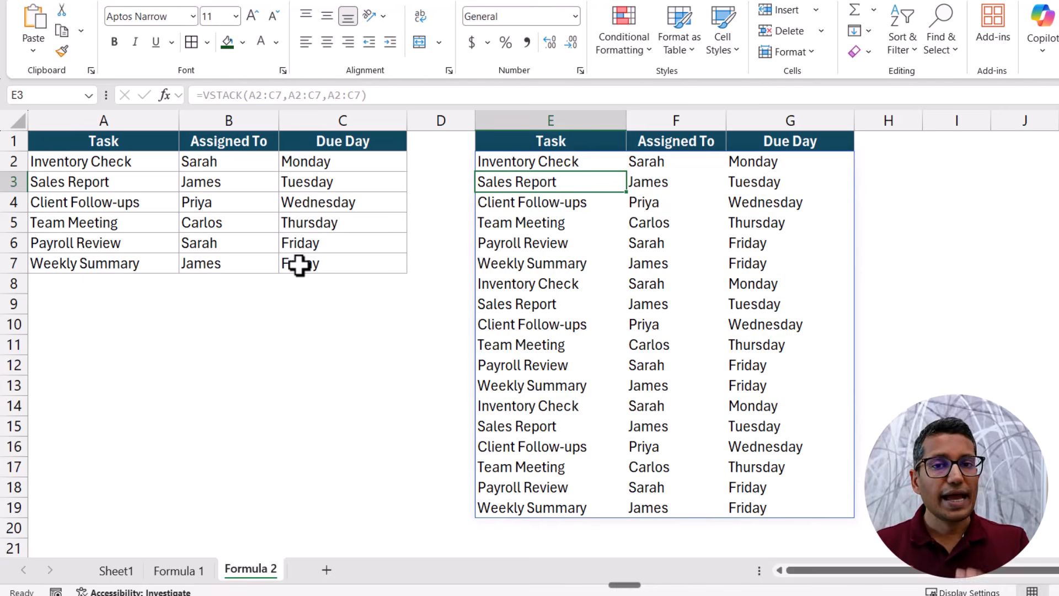
pyautogui.press('Up')
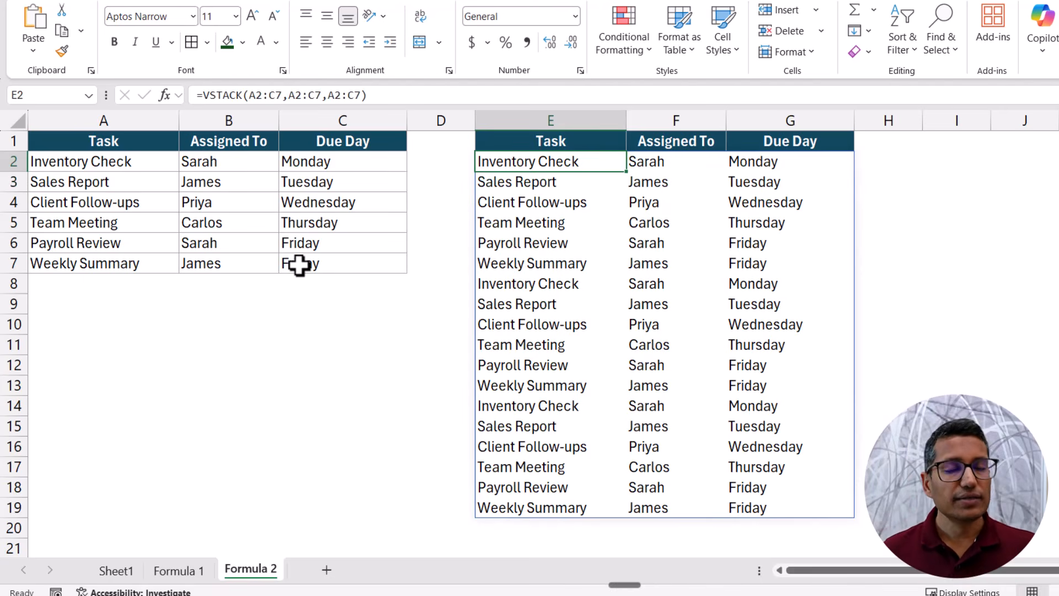
pyautogui.press('Delete')
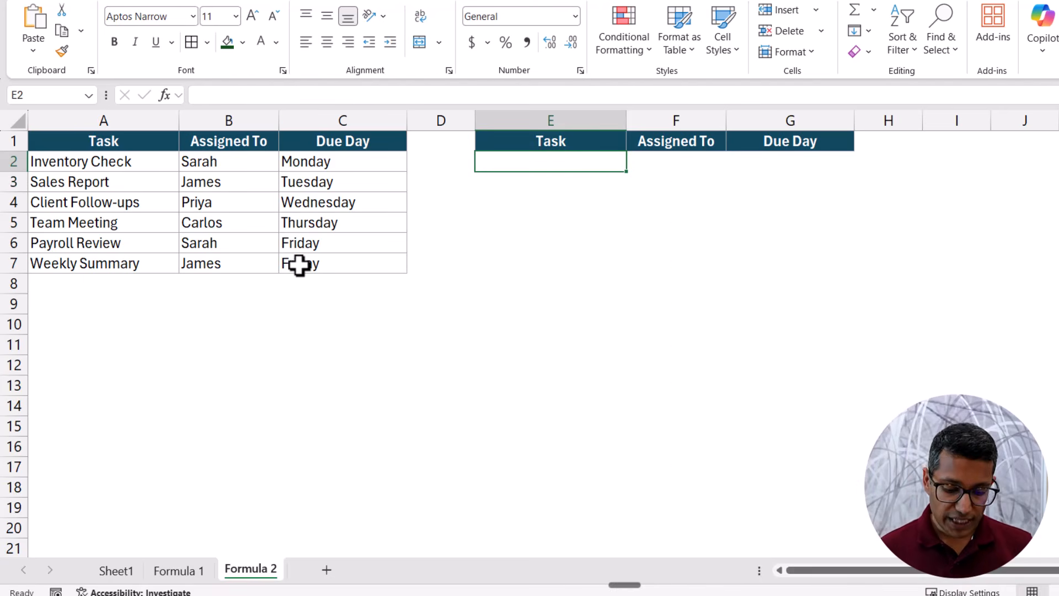
# - Begin a REDUCE formula in E2 with A2:C7 as the initial value and 1 as the array
pyautogui.write('=red')
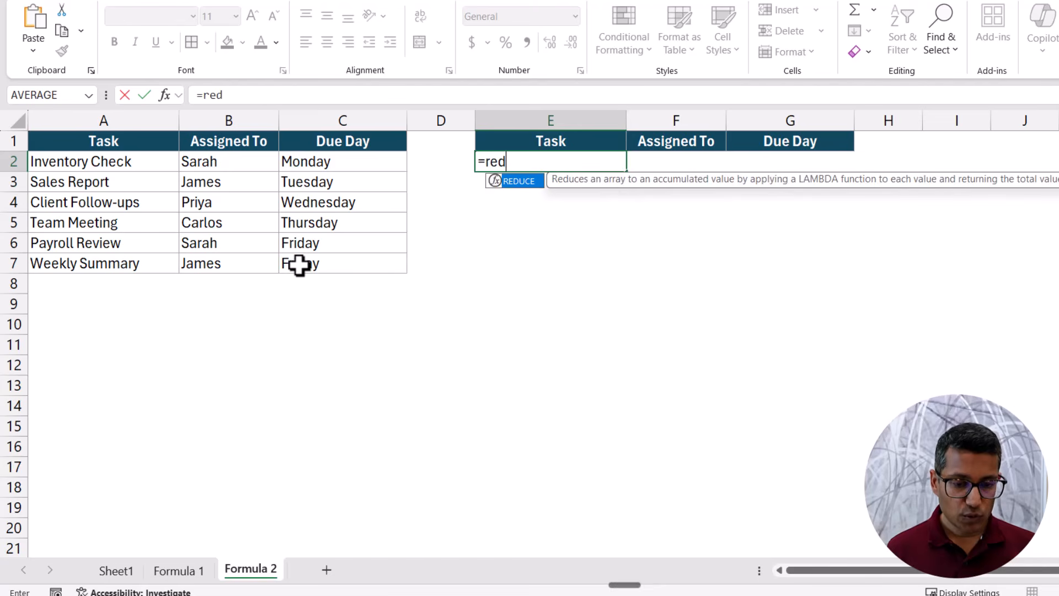
pyautogui.press('Tab')
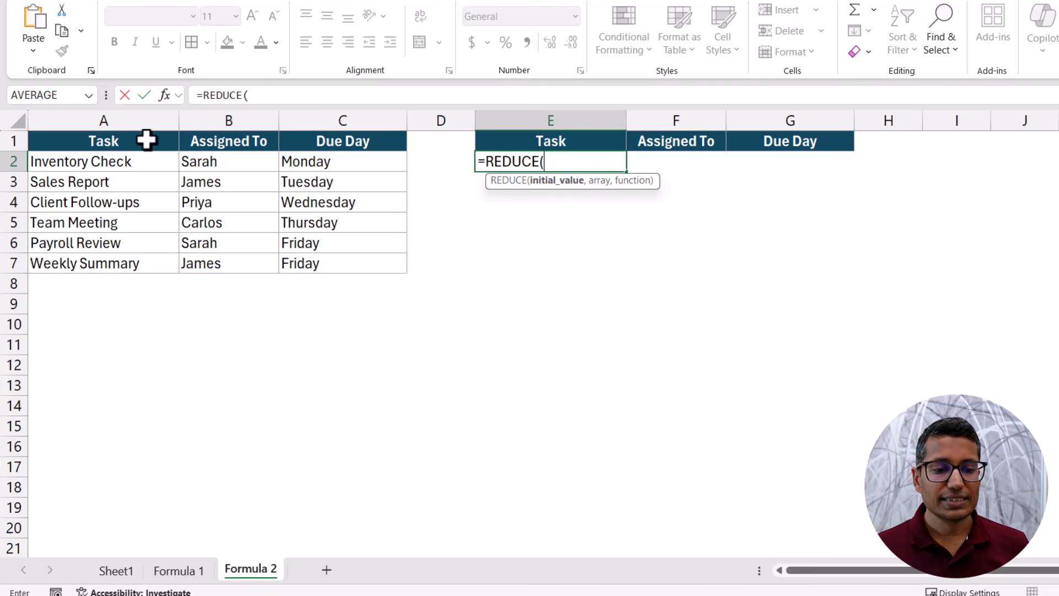
pyautogui.moveTo(149, 169); pyautogui.dragTo(316, 255)
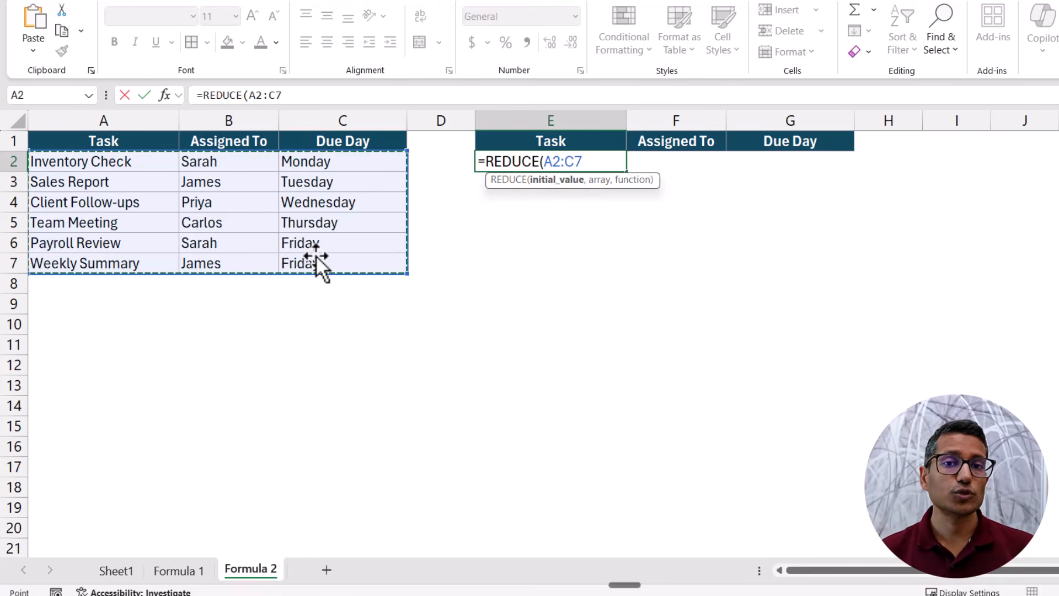
pyautogui.write(',')
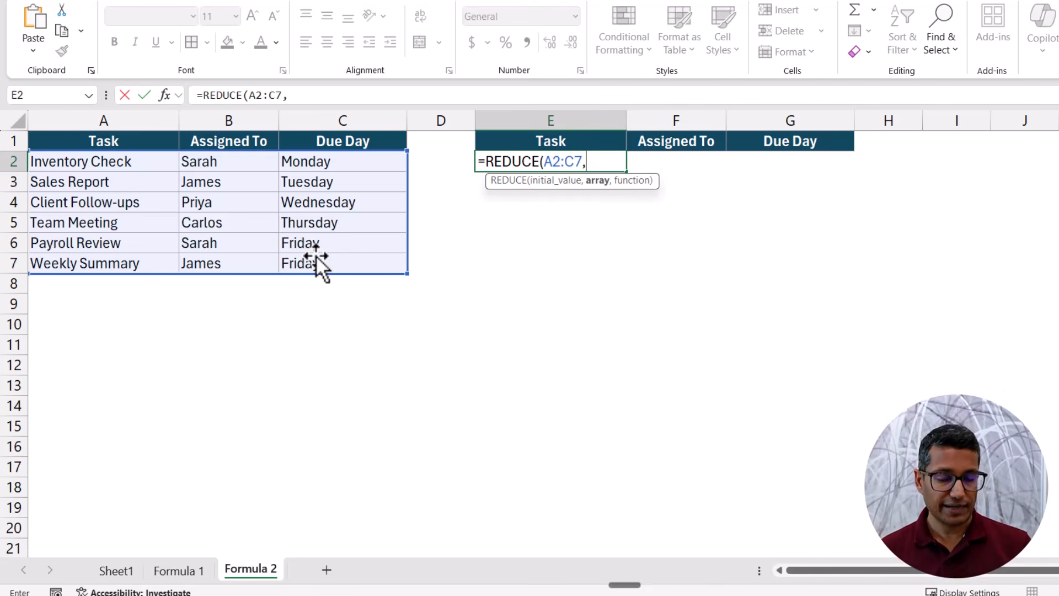
pyautogui.write('1')
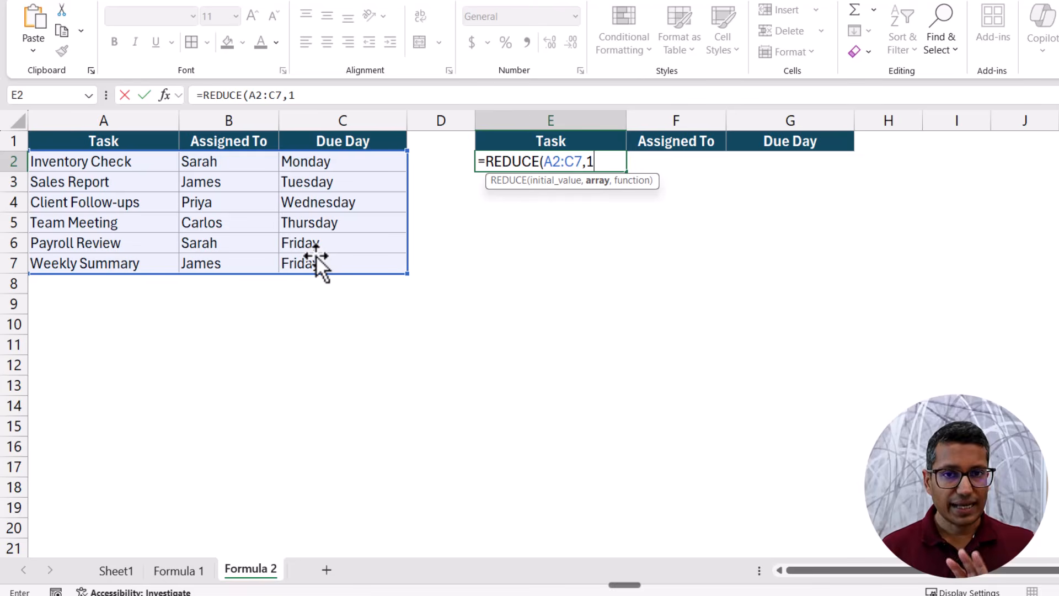
pyautogui.write(',')
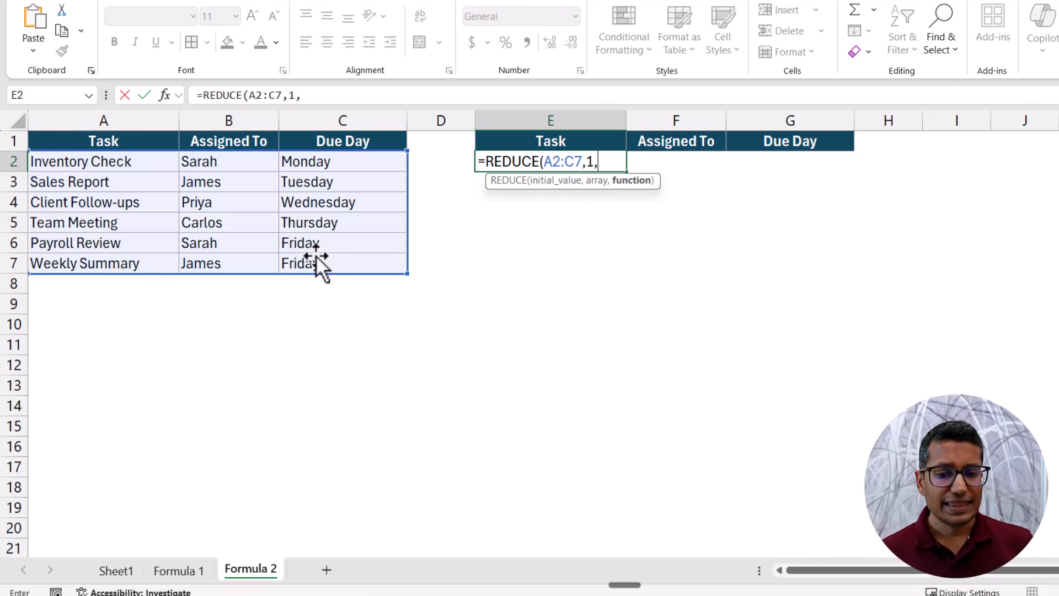
# - Add a LAMBDA with parameters a and b as REDUCE's function argument
pyautogui.write('LAMBDA(')
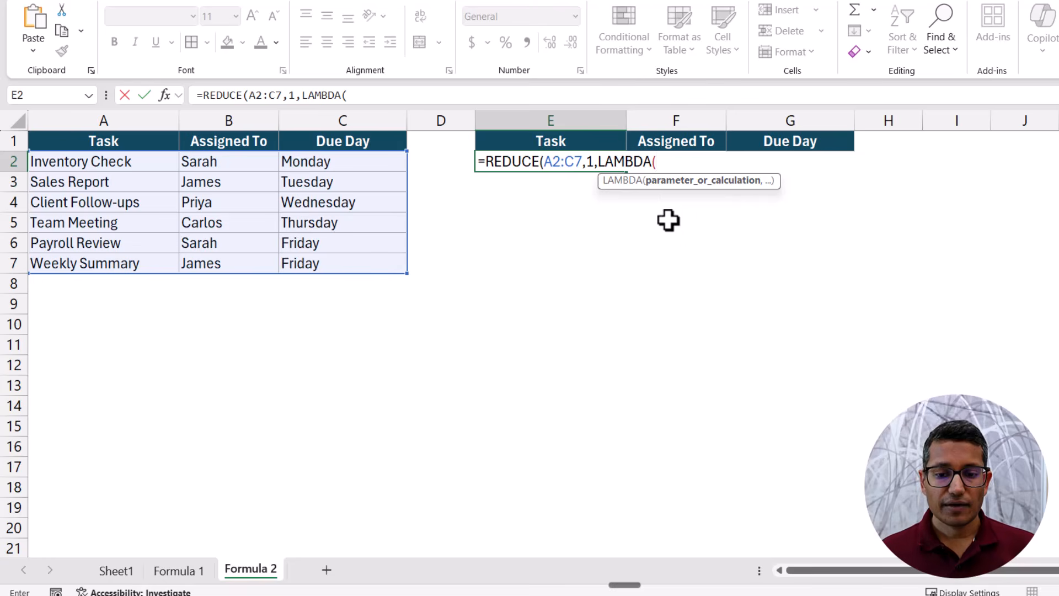
pyautogui.write('a,b,')
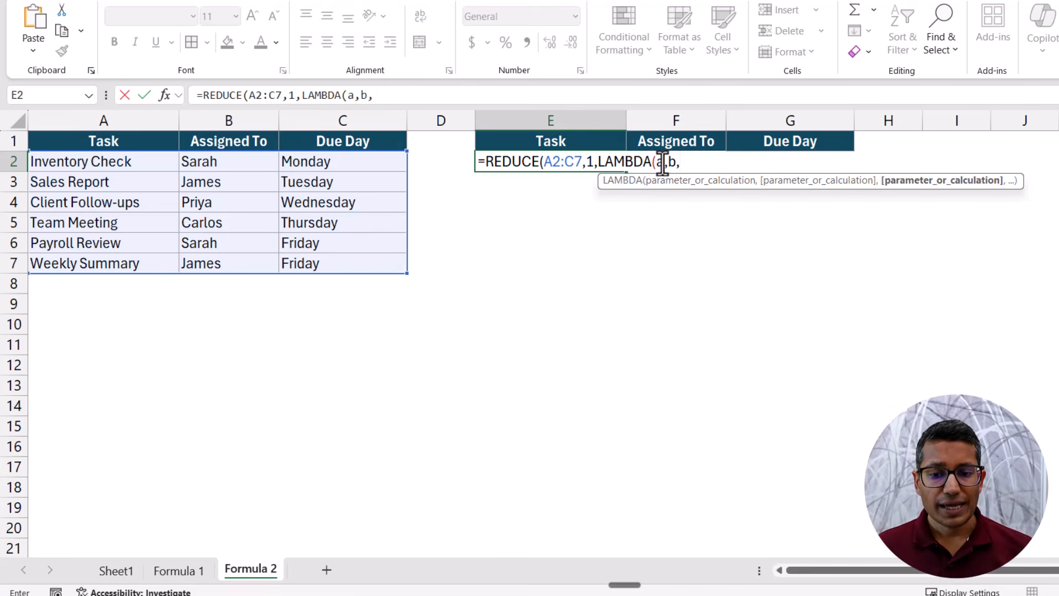
pyautogui.doubleClick(589, 161)
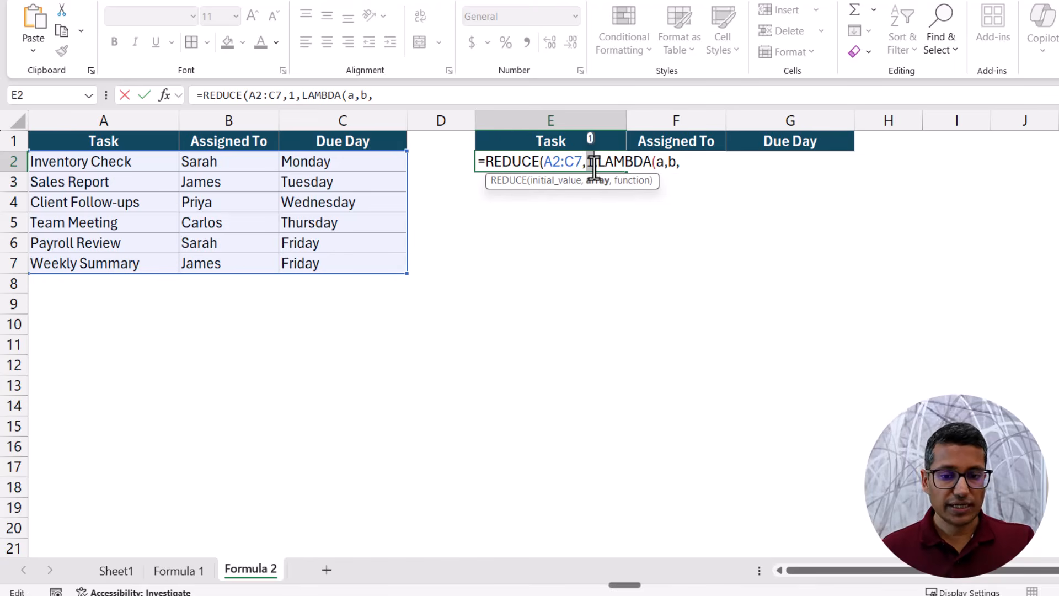
pyautogui.moveTo(664, 164); pyautogui.dragTo(670, 163)
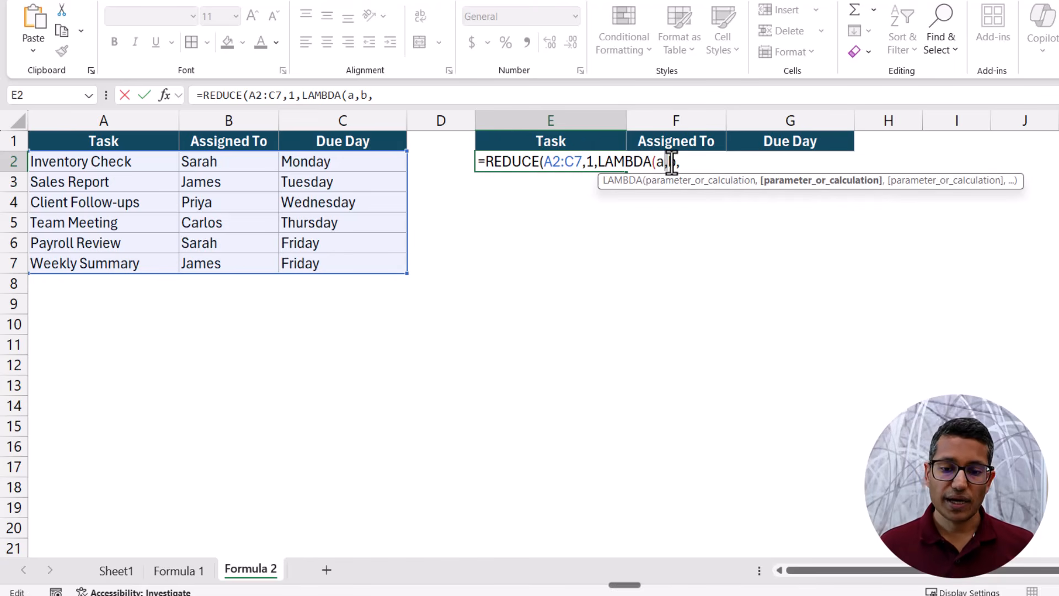
pyautogui.click(684, 162)
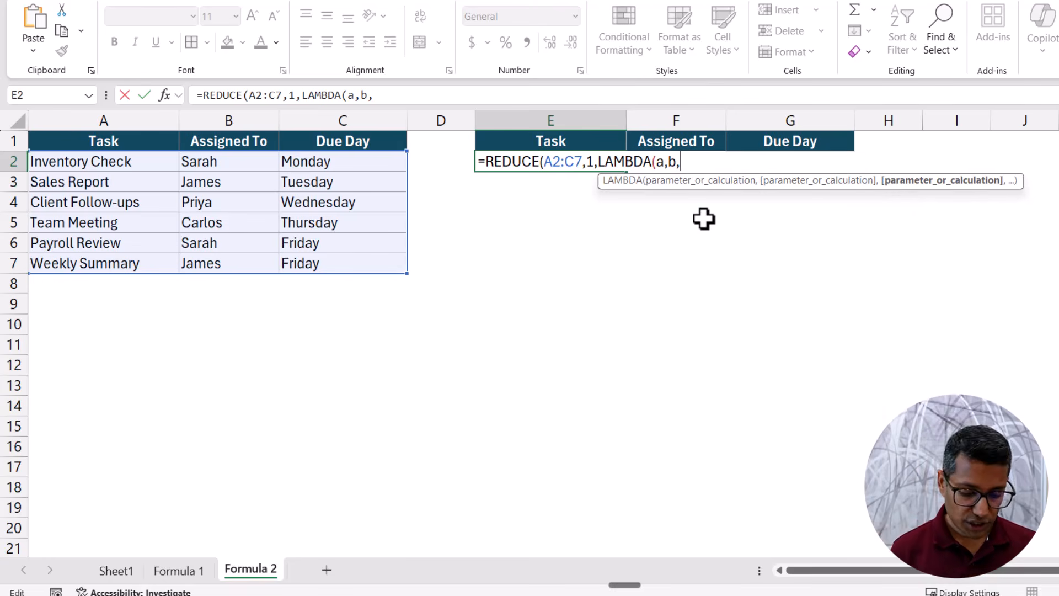
# - Use VSTACK(a,A2:C7) as the LAMBDA's calculation and commit the formula =REDUCE(A2:C7,1,LAMBDA(a,b,VSTACK(a,A2:C7)))
pyautogui.write('vsy')
pyautogui.press('BackSpace')
pyautogui.write('ta')
pyautogui.press('Tab')
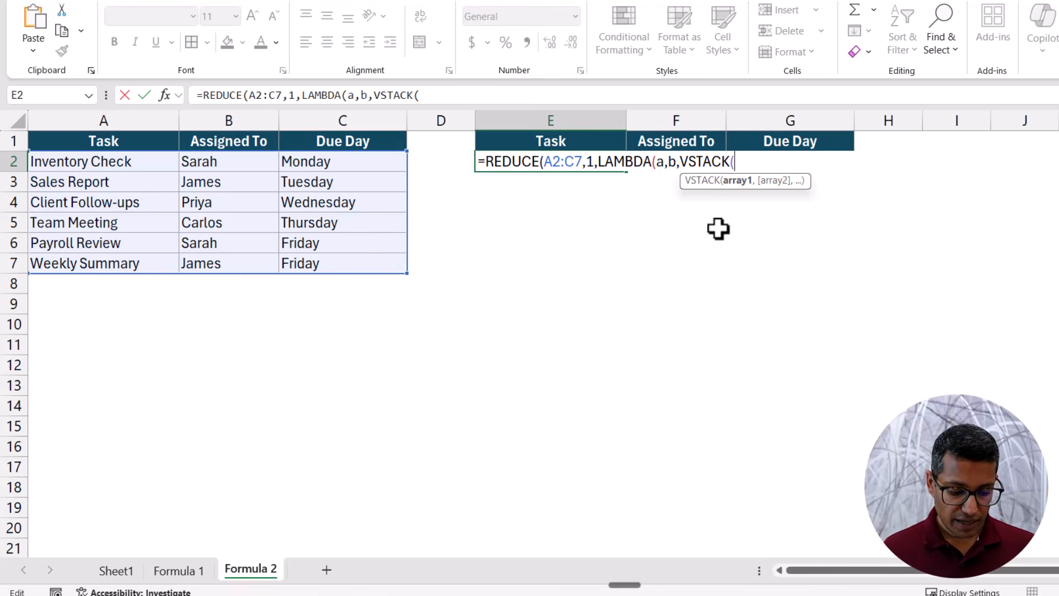
pyautogui.write('a,')
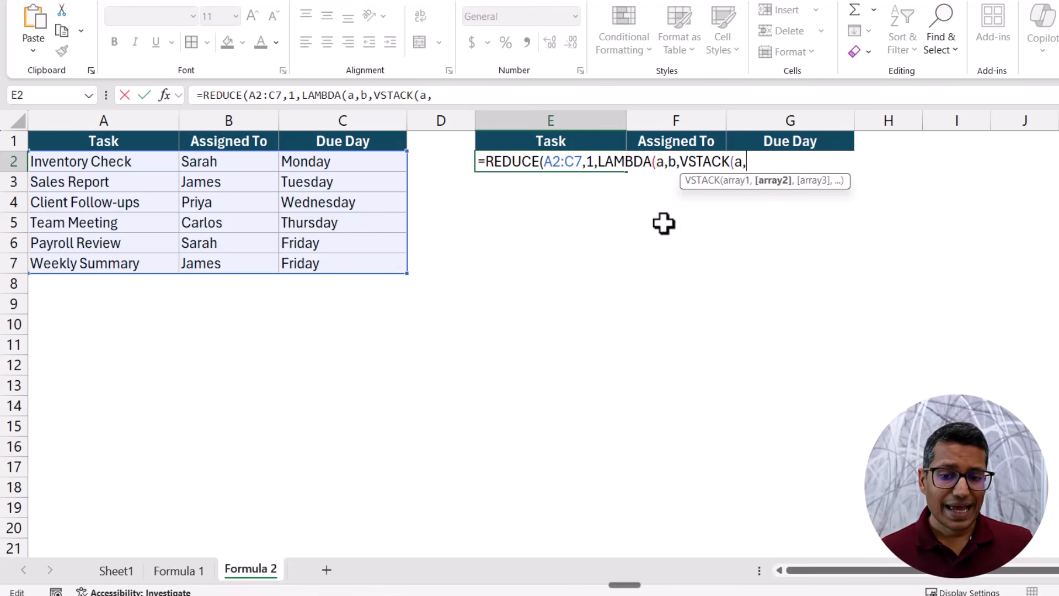
pyautogui.moveTo(139, 161); pyautogui.dragTo(346, 258)
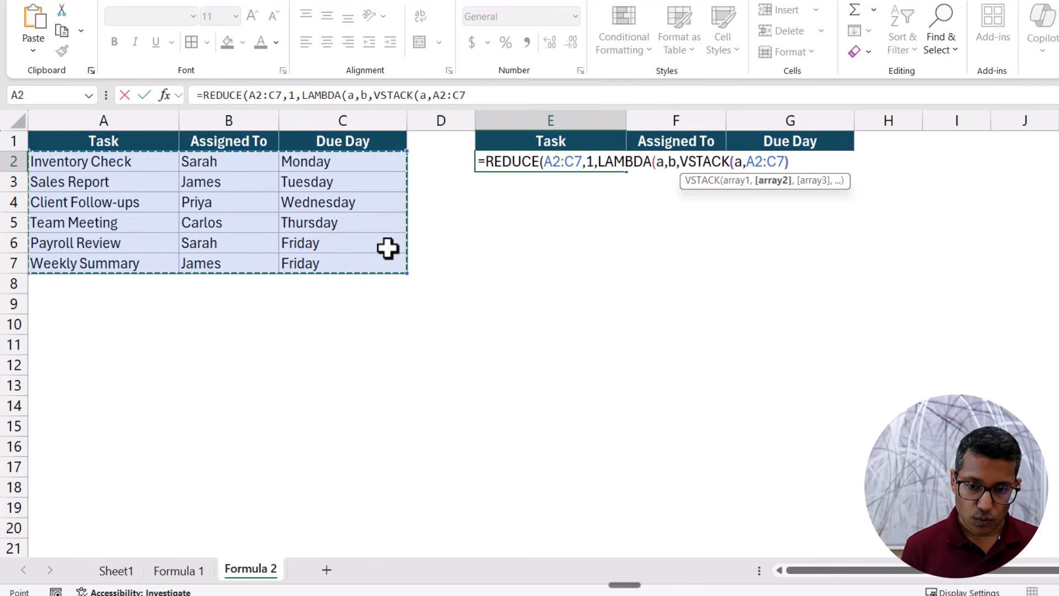
pyautogui.write('))')
pyautogui.press('Return')
pyautogui.press('Return')
pyautogui.press('Up')
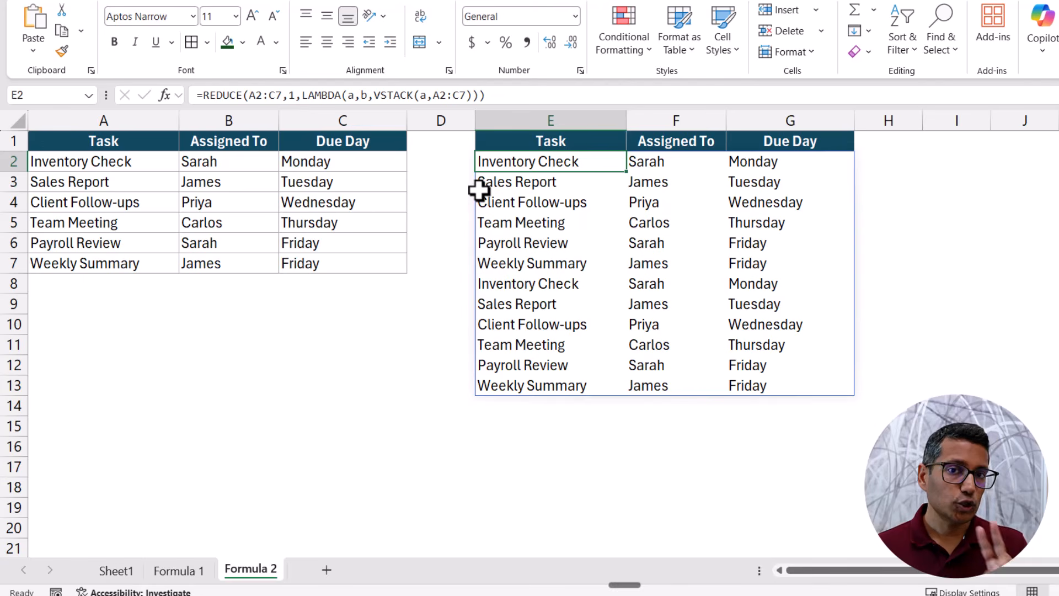
pyautogui.press('F2')
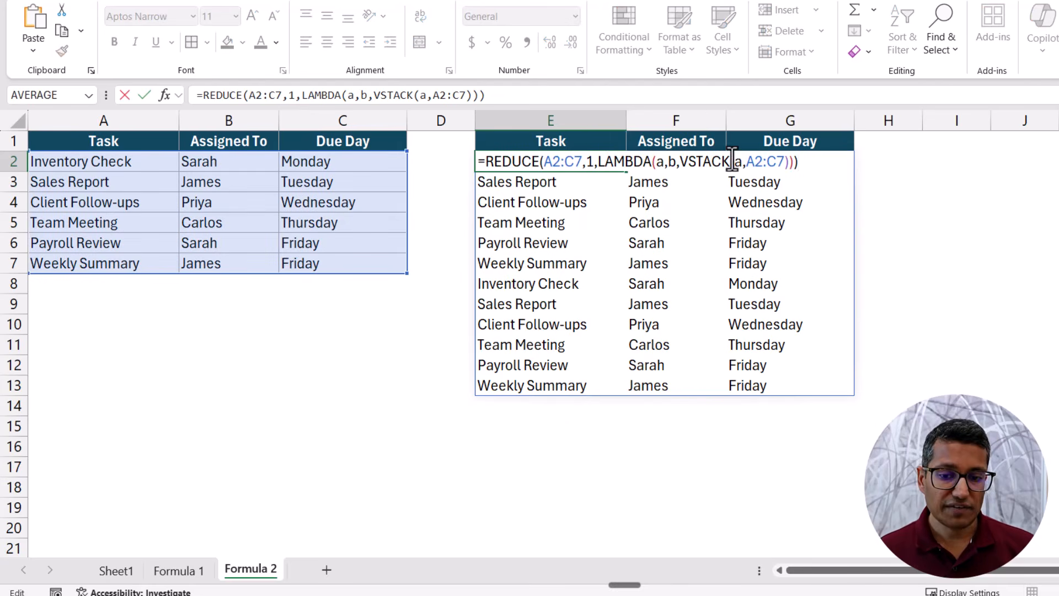
pyautogui.moveTo(736, 162); pyautogui.dragTo(784, 156)
pyautogui.press('Escape')
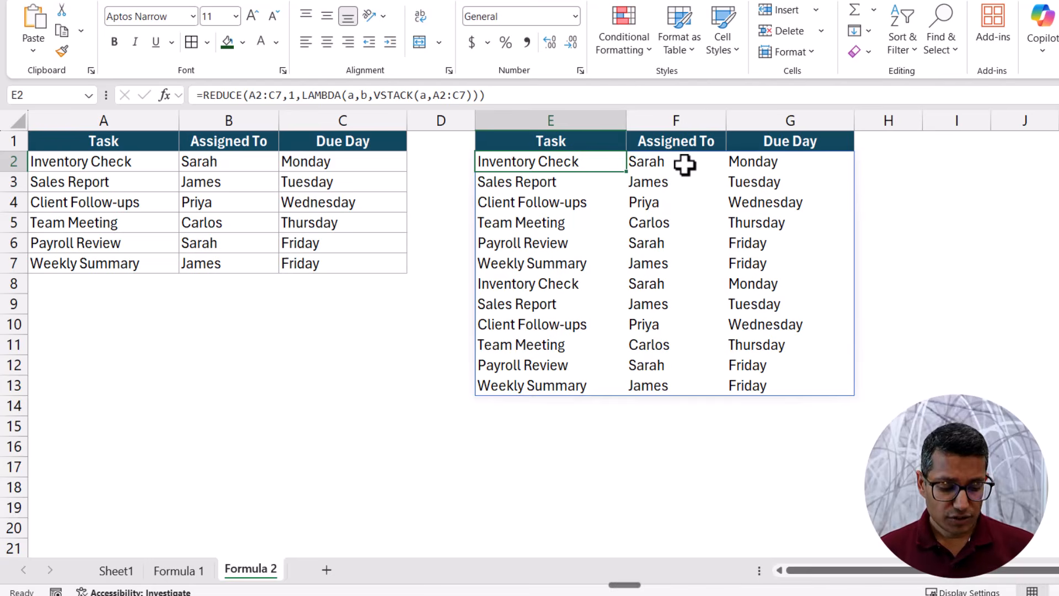
# - Change REDUCE's array argument in E2 to the constant {1,1} and commit the formula
pyautogui.press('F2')
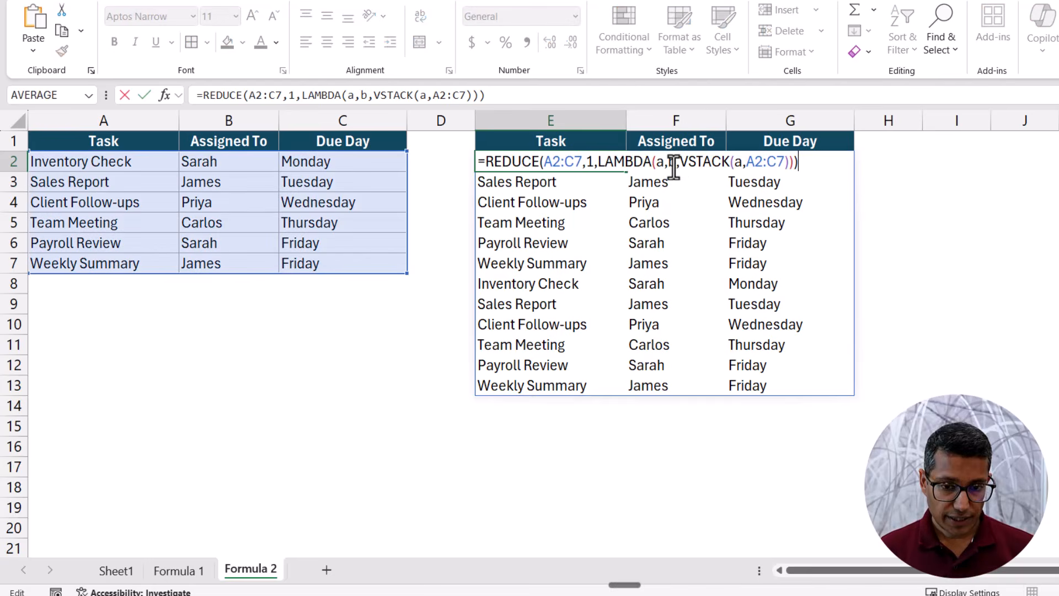
pyautogui.doubleClick(588, 162)
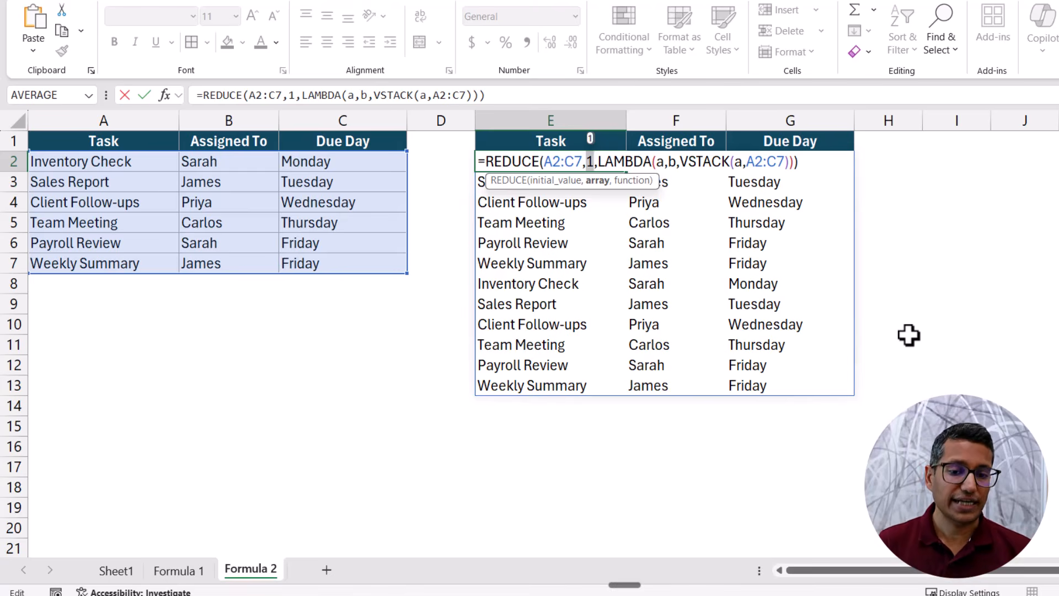
pyautogui.write('{')
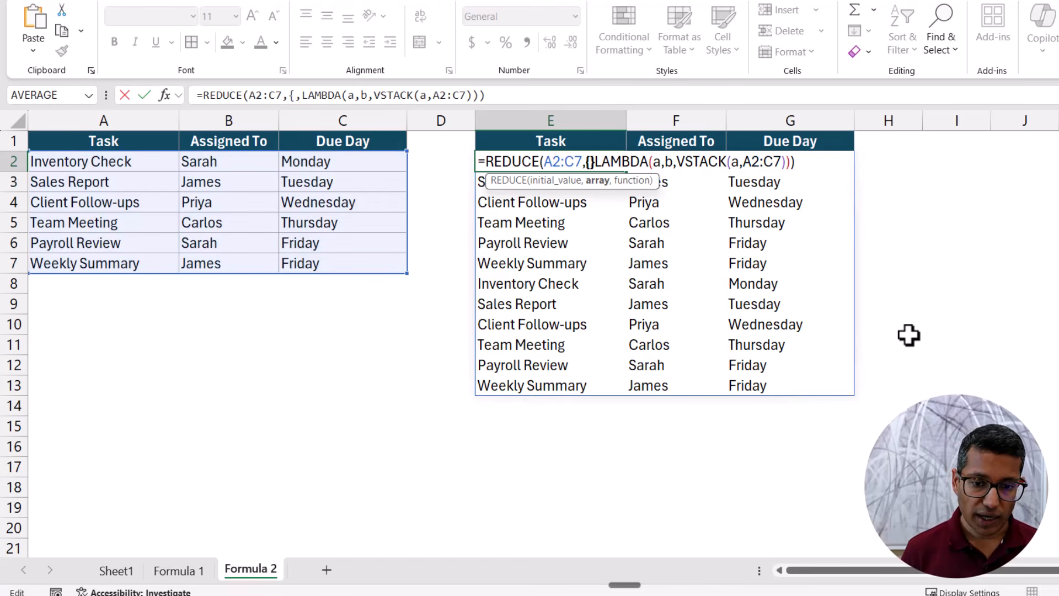
pyautogui.write('}')
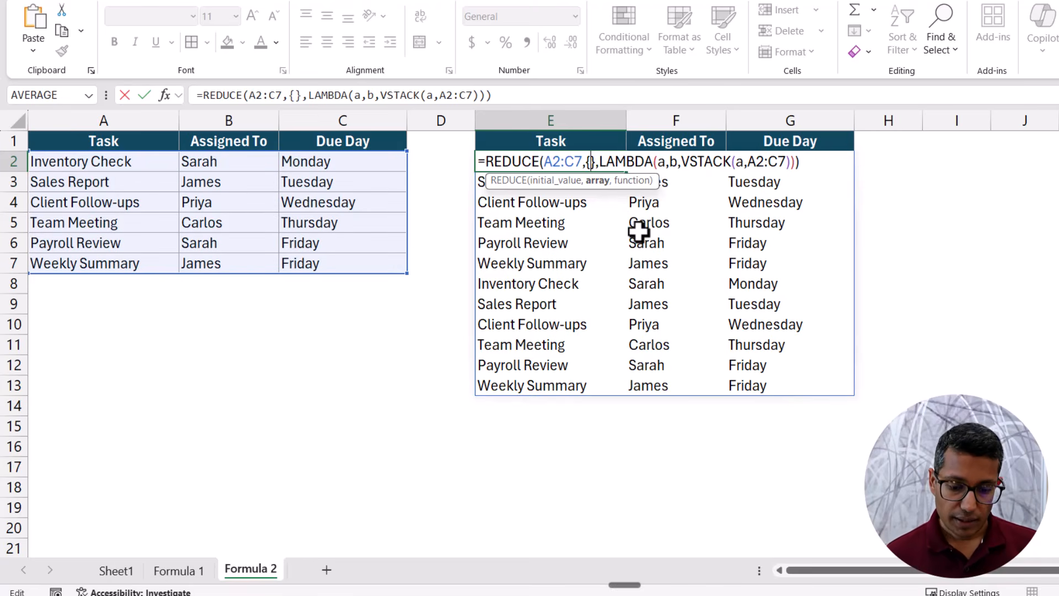
pyautogui.write('1,1')
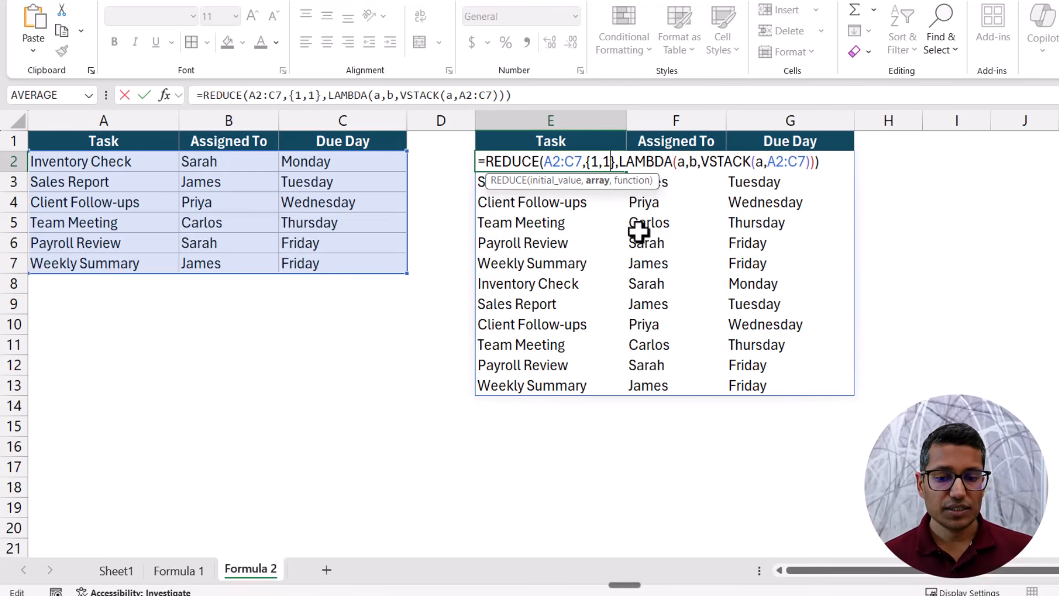
pyautogui.click(696, 161)
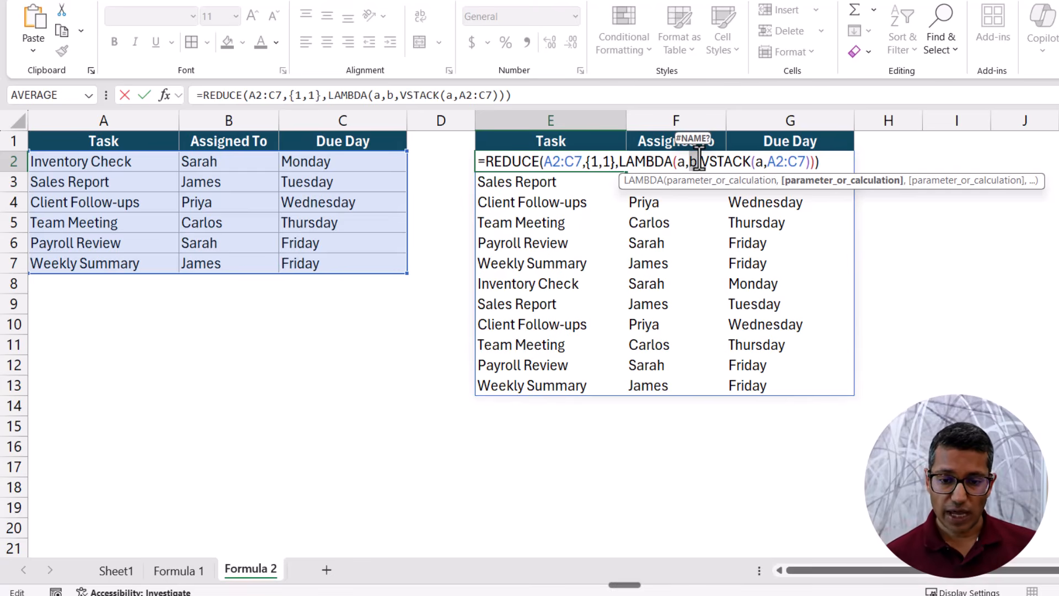
pyautogui.press('Return')
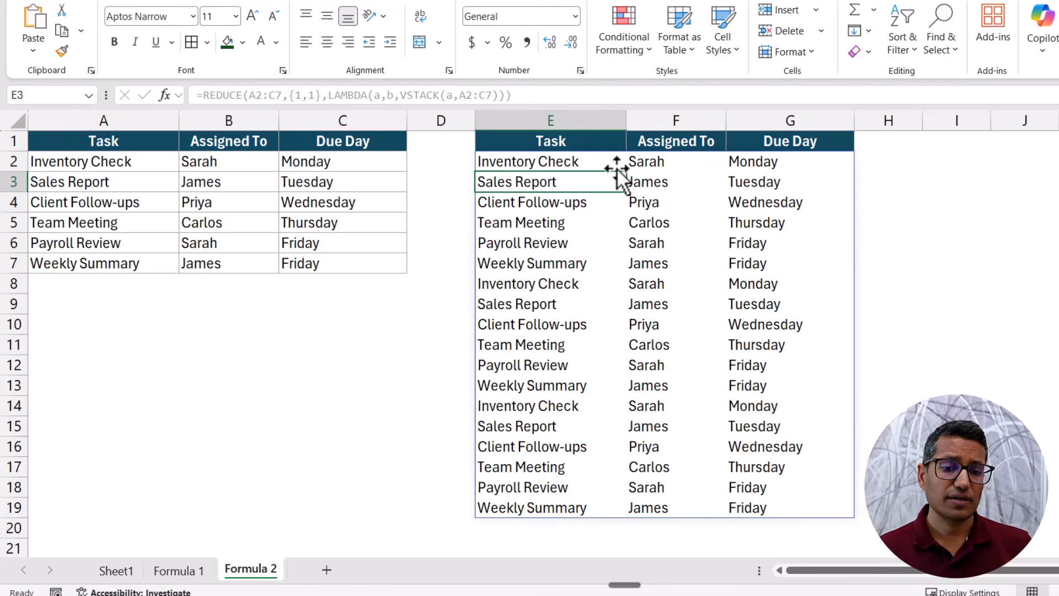
# - Replace the array constant {1,1} in E2's REDUCE formula with a SEQUENCE function
pyautogui.click(601, 161)
pyautogui.press('F2')
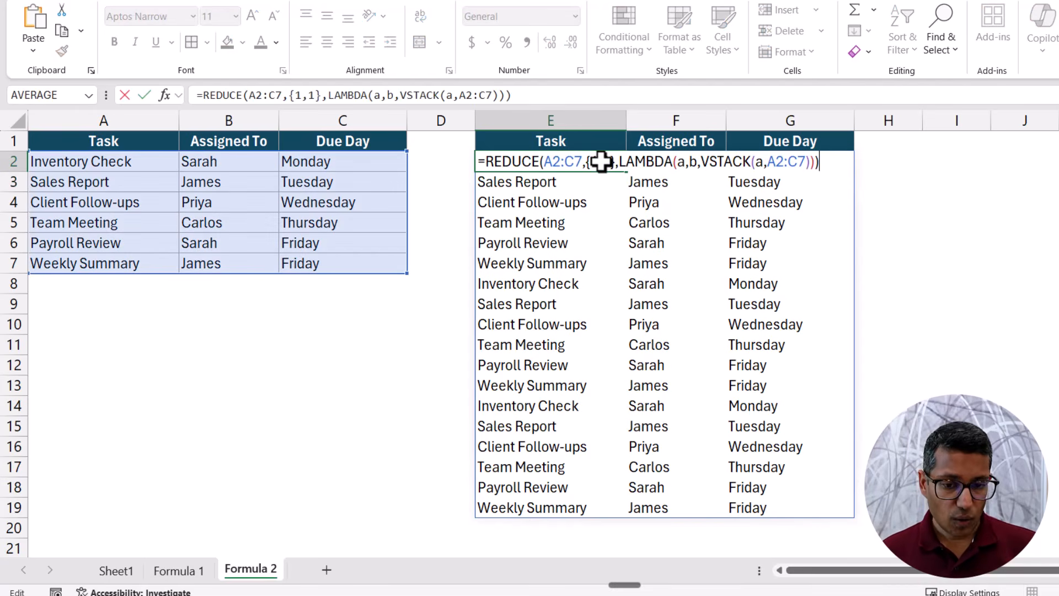
pyautogui.moveTo(616, 161); pyautogui.dragTo(586, 166)
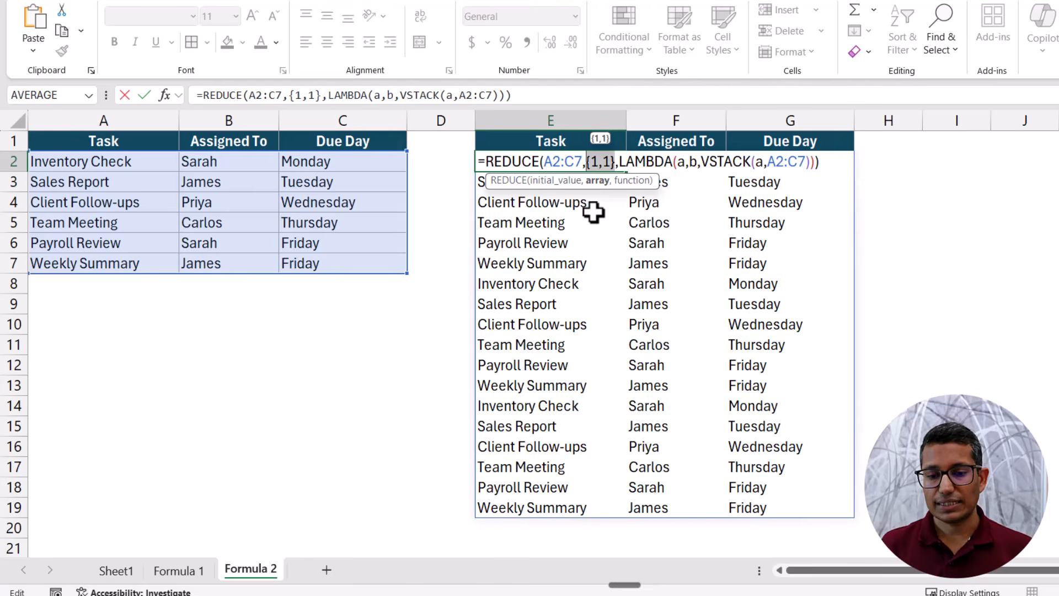
pyautogui.write('seq')
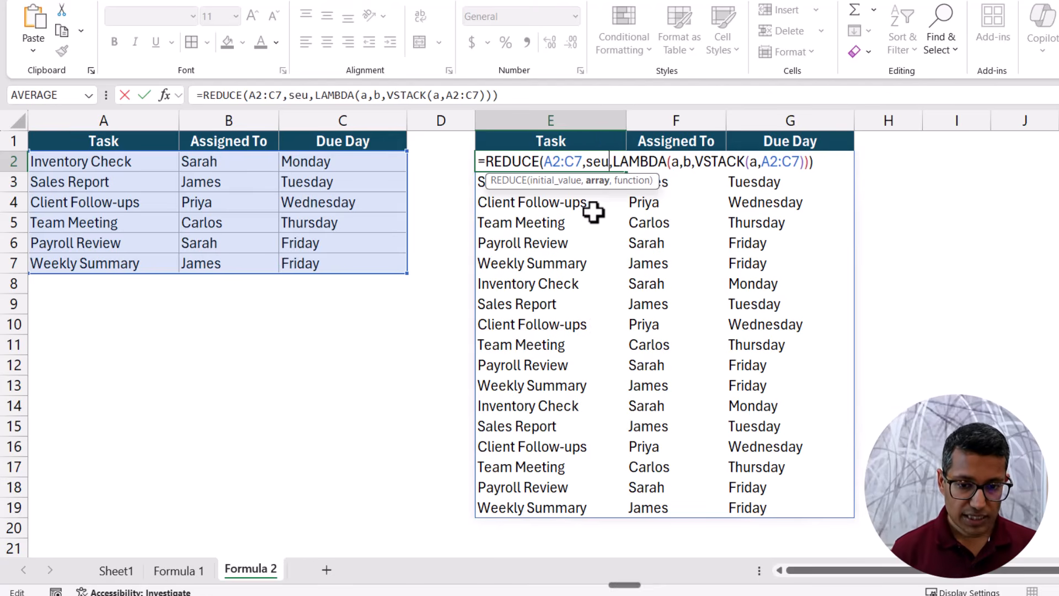
pyautogui.press('Tab')
pyautogui.press('Left')
pyautogui.press('F2')
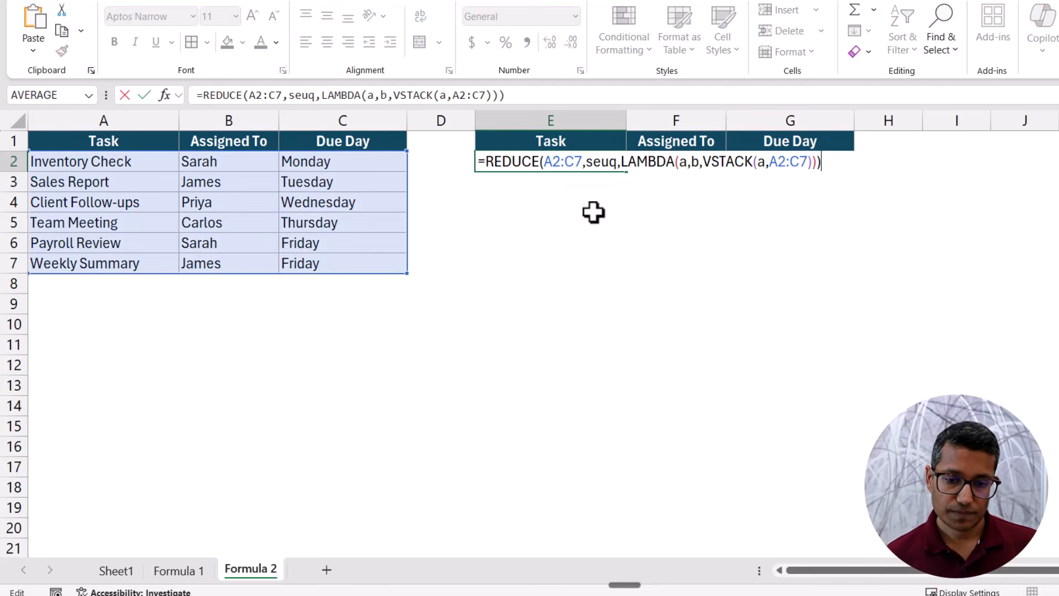
pyautogui.click(617, 164)
pyautogui.press('BackSpace')
pyautogui.press('BackSpace')
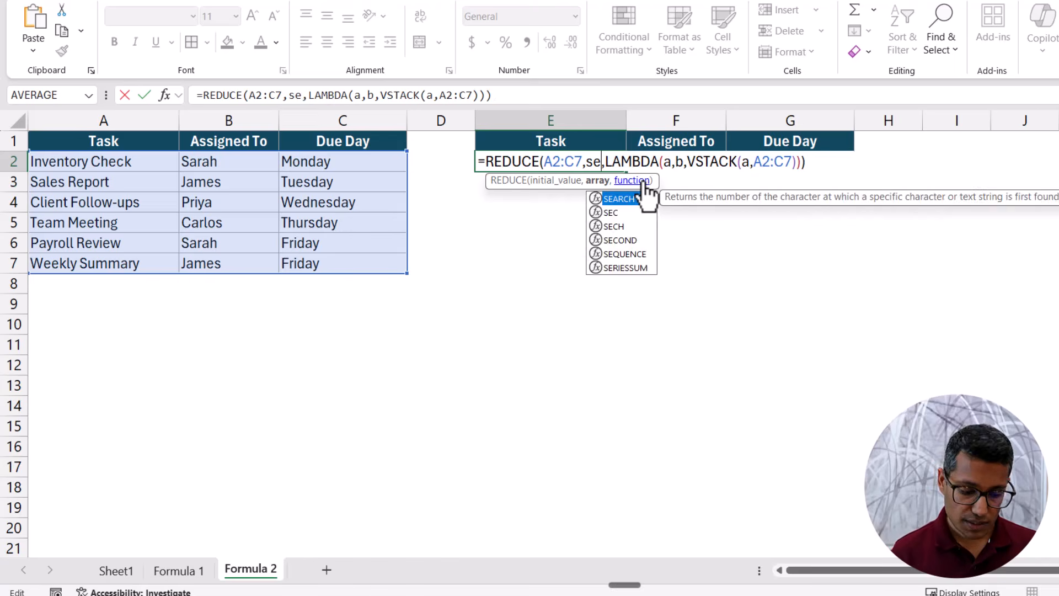
pyautogui.write('q')
pyautogui.press('Tab')
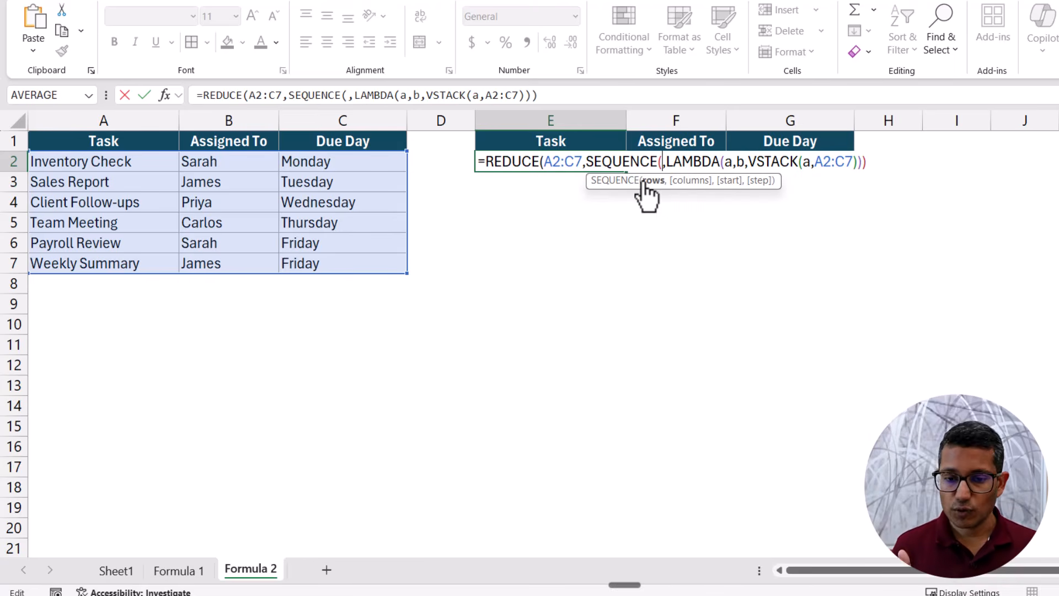
# - Set SEQUENCE's rows argument to 3-1, close the function and commit the formula in E2
pyautogui.write('3-1')
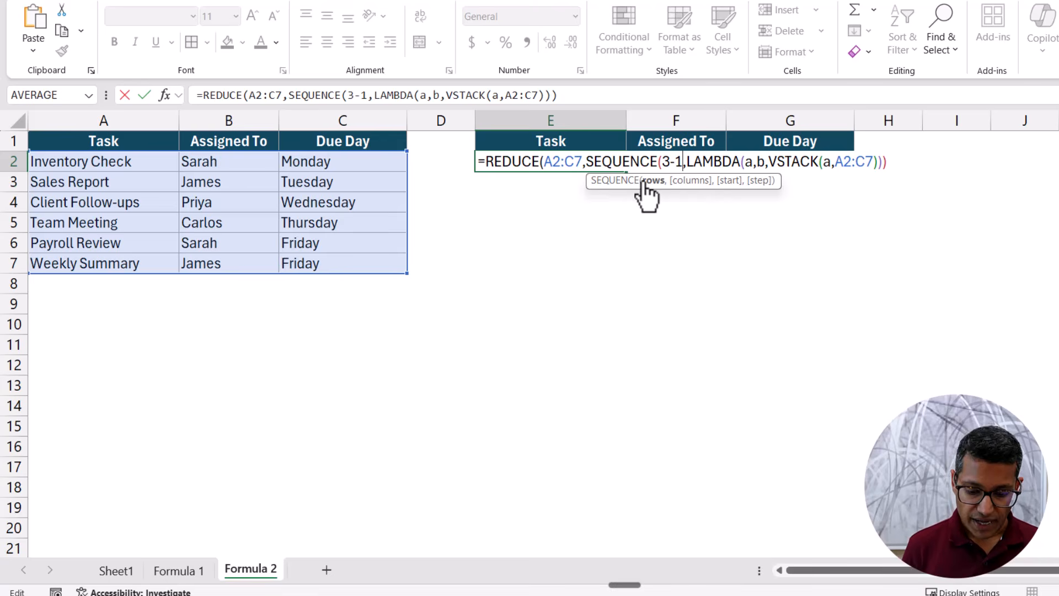
pyautogui.write('),')
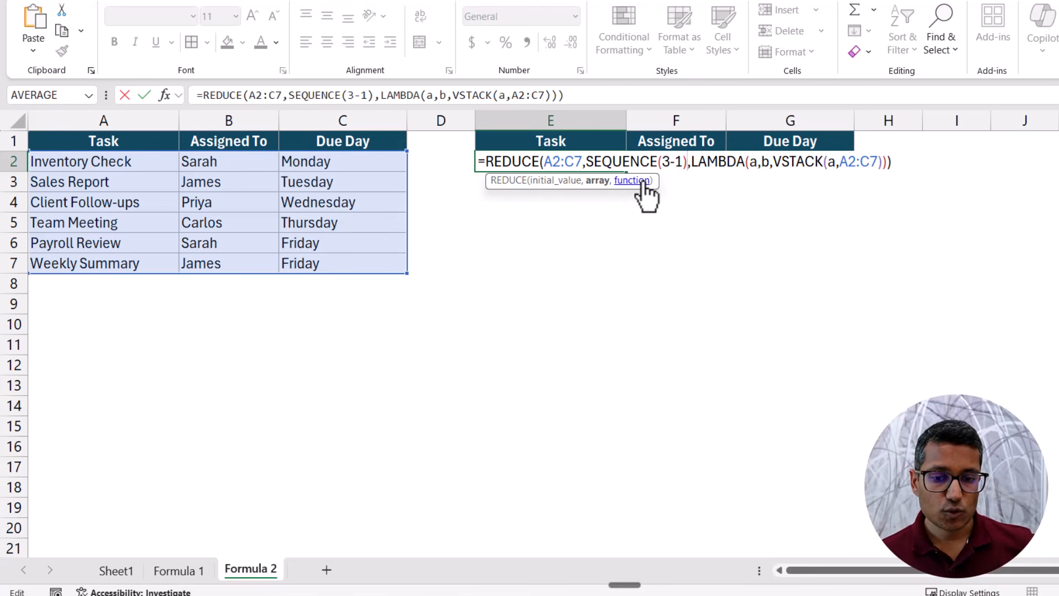
pyautogui.moveTo(586, 161); pyautogui.dragTo(690, 156)
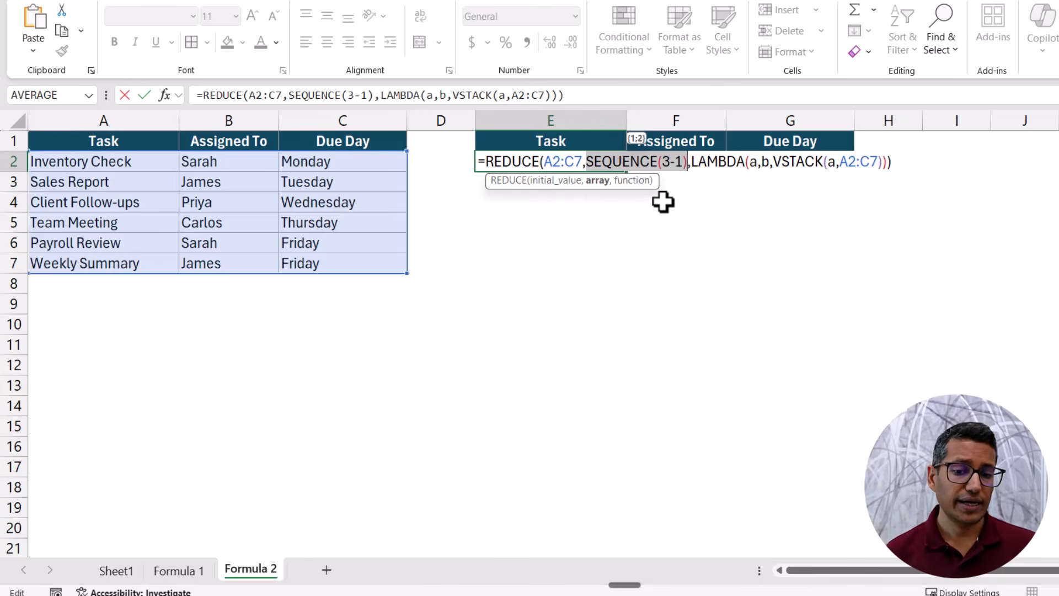
pyautogui.hotkey('ctrl', 'Return')
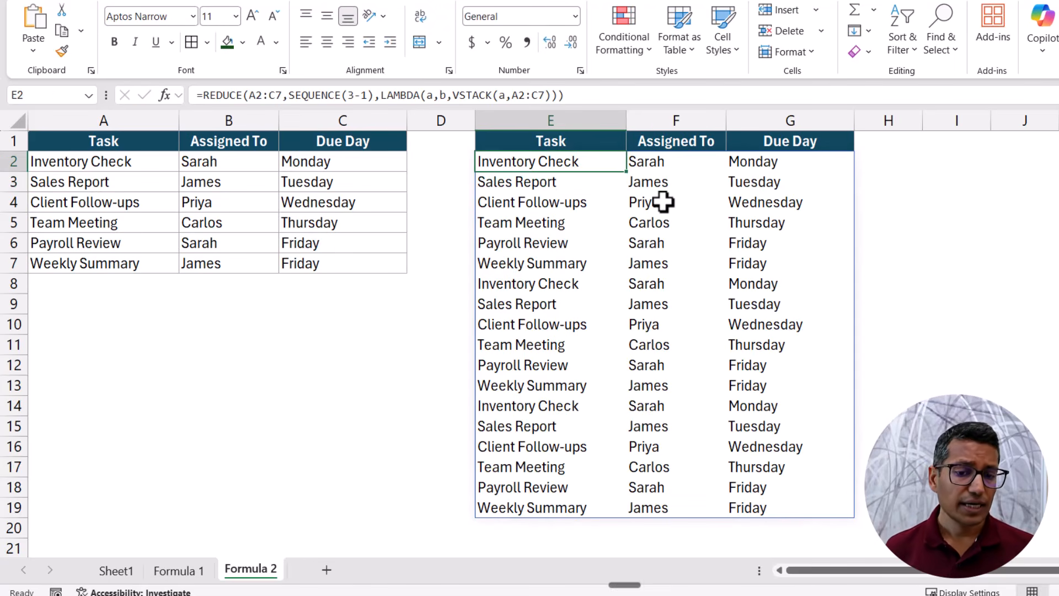
# - Change SEQUENCE's rows argument to 5-1, commit the formula and review the spilled rows
pyautogui.press('F2')
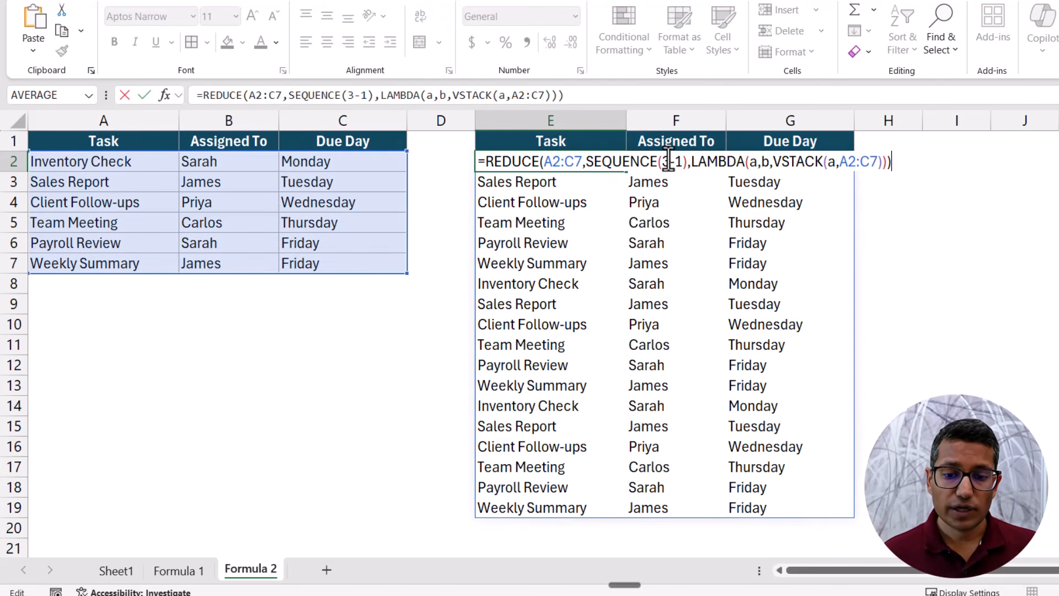
pyautogui.click(670, 160)
pyautogui.press('BackSpace')
pyautogui.write('5')
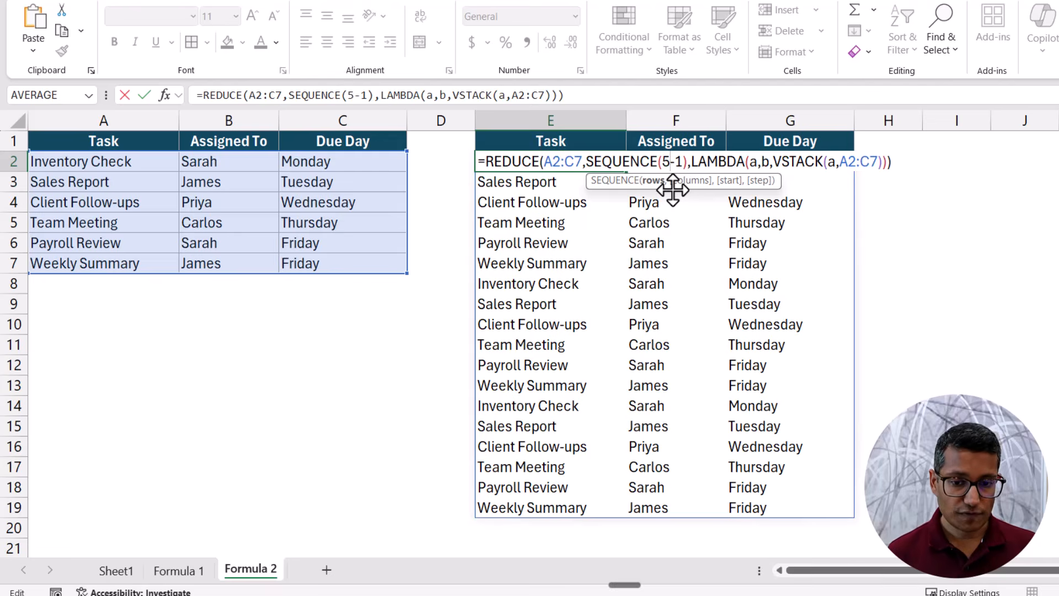
pyautogui.press('Return')
pyautogui.press('Up')
pyautogui.scroll(-2, 620, 402)
pyautogui.scroll(2, 618, 402)
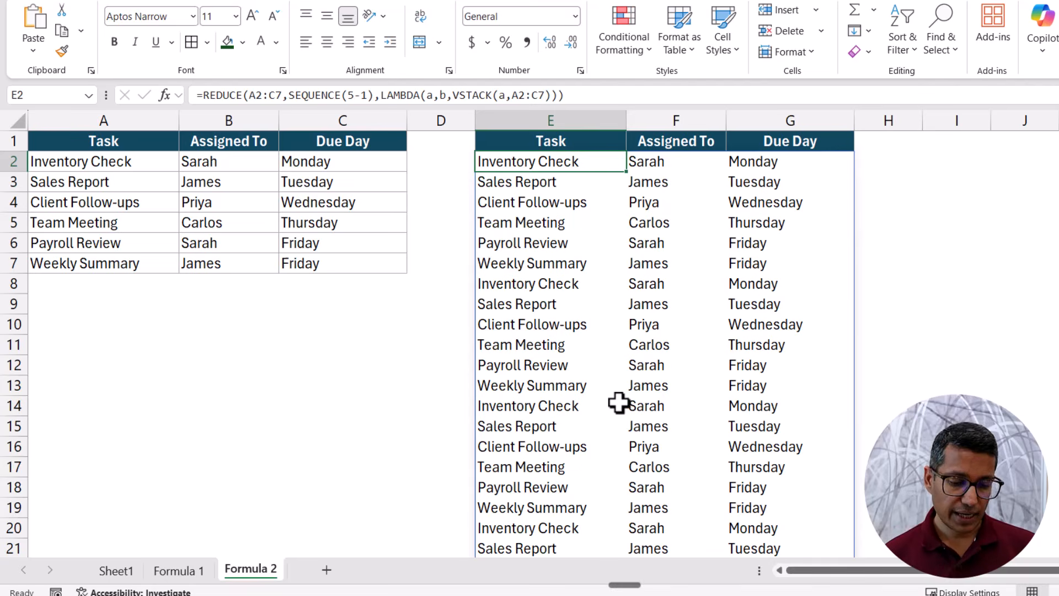
# - Copy the whole REDUCE expression from E2 without its equals sign, and replace it with the start of a LET function
pyautogui.press('F2')
pyautogui.moveTo(485, 161); pyautogui.dragTo(946, 167)
pyautogui.hotkey('ctrl', 'c')
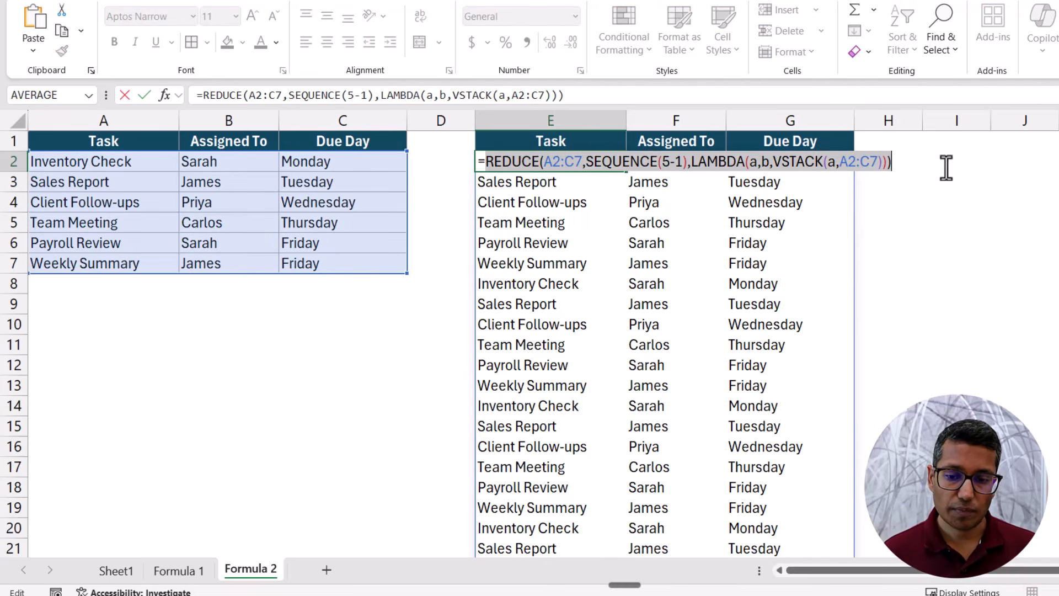
pyautogui.press('BackSpace')
pyautogui.write('Le')
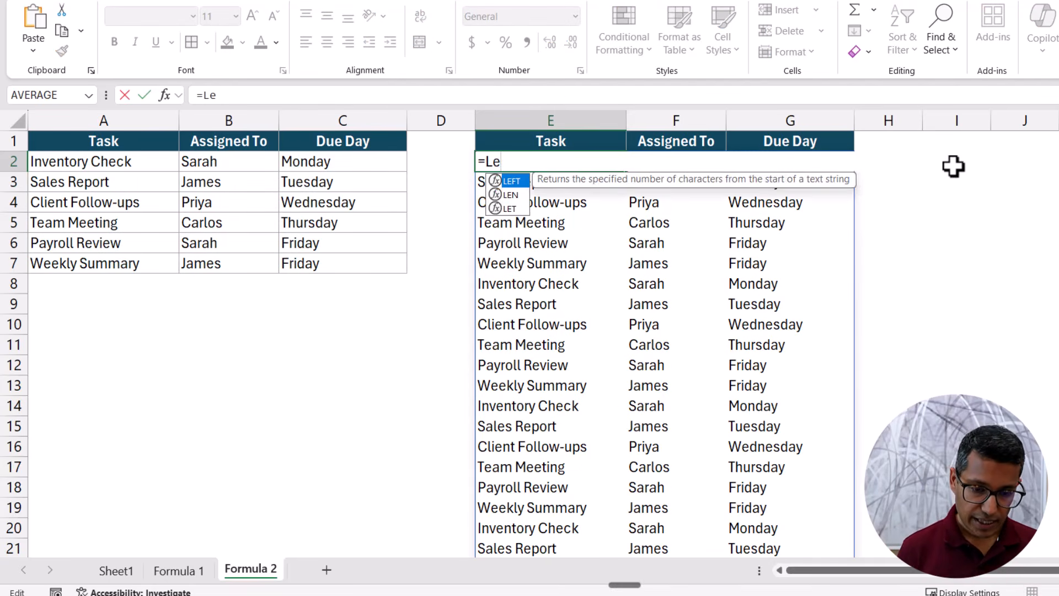
pyautogui.write('t(')
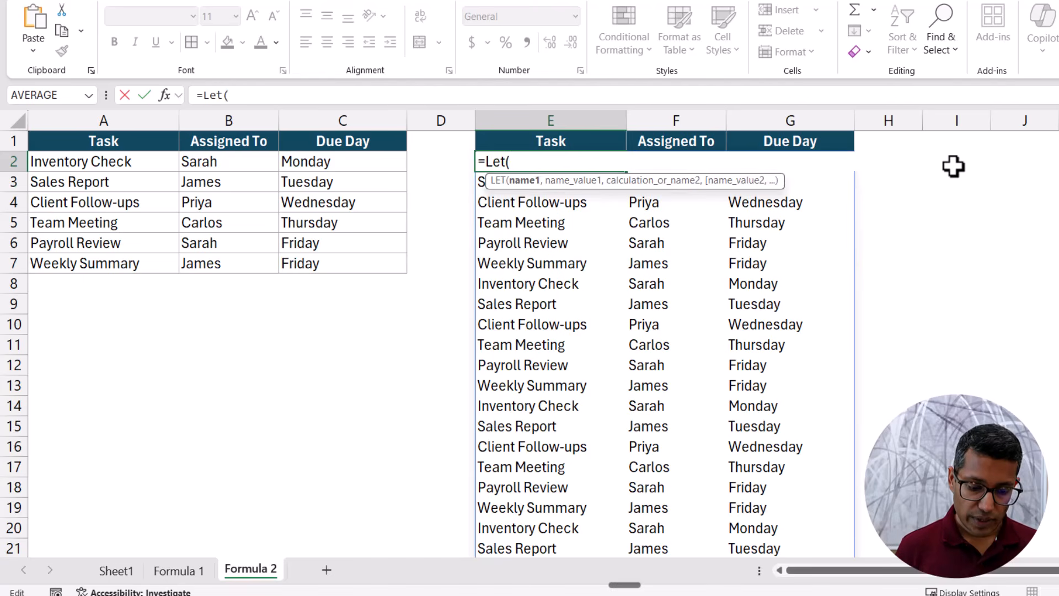
# - On a new line of the LET formula, define the name range as A2:C7
pyautogui.hotkey('alt', 'Return')
pyautogui.write('range')
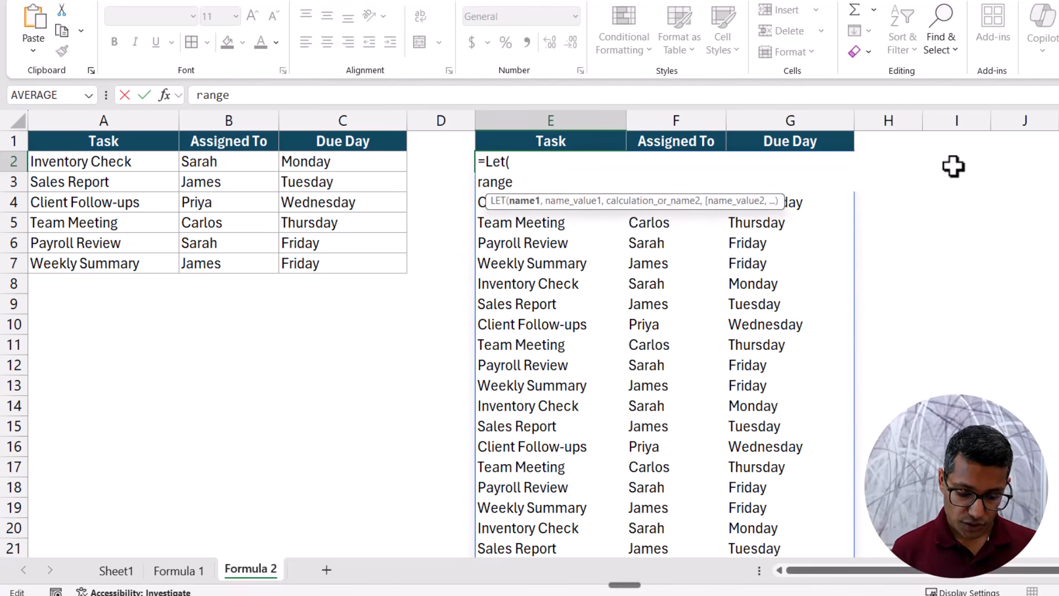
pyautogui.write(',')
pyautogui.click(138, 162)
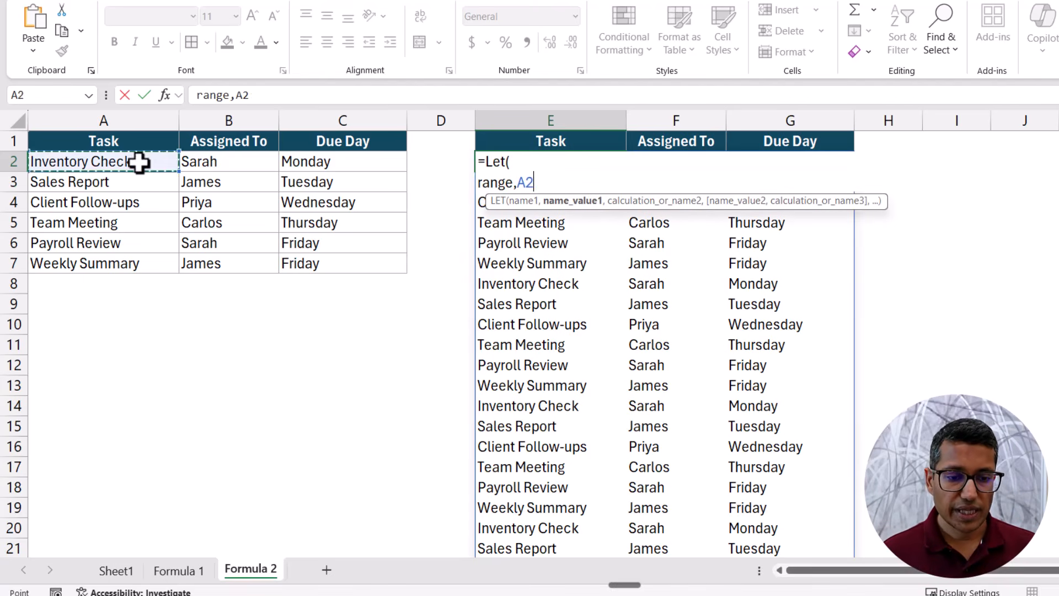
pyautogui.moveTo(138, 162); pyautogui.dragTo(320, 258)
pyautogui.write(',')
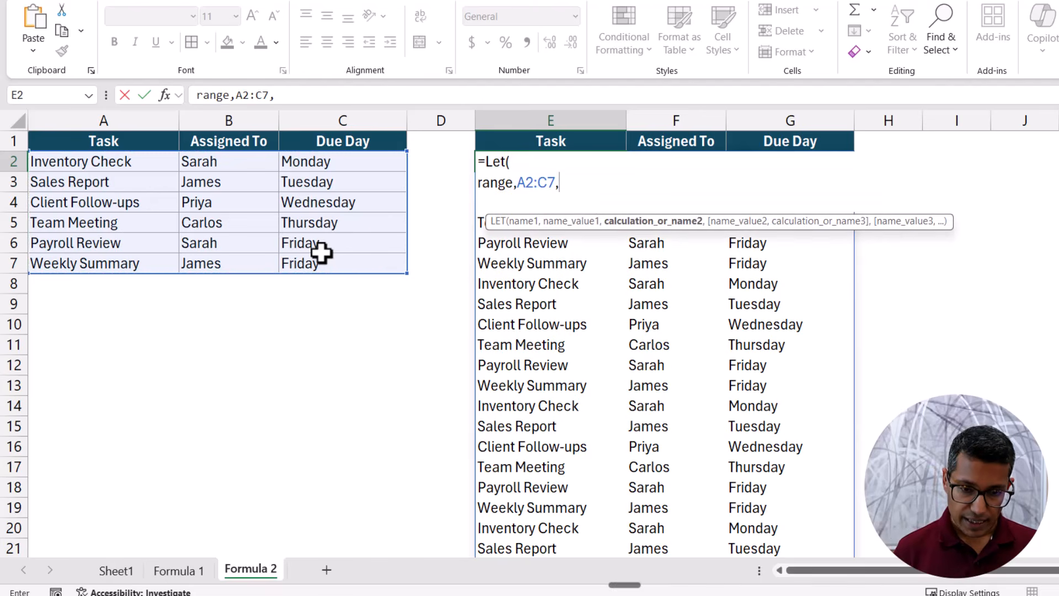
# - On the following line of the LET formula, define the name repeat with the value 3
pyautogui.hotkey('alt', 'Return')
pyautogui.write('repe')
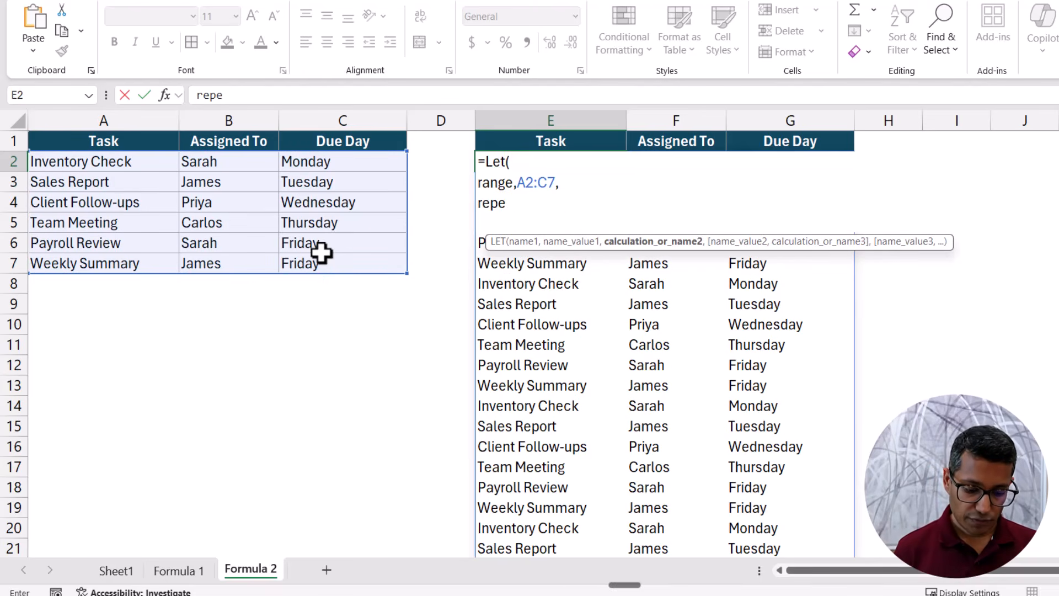
pyautogui.write('at,')
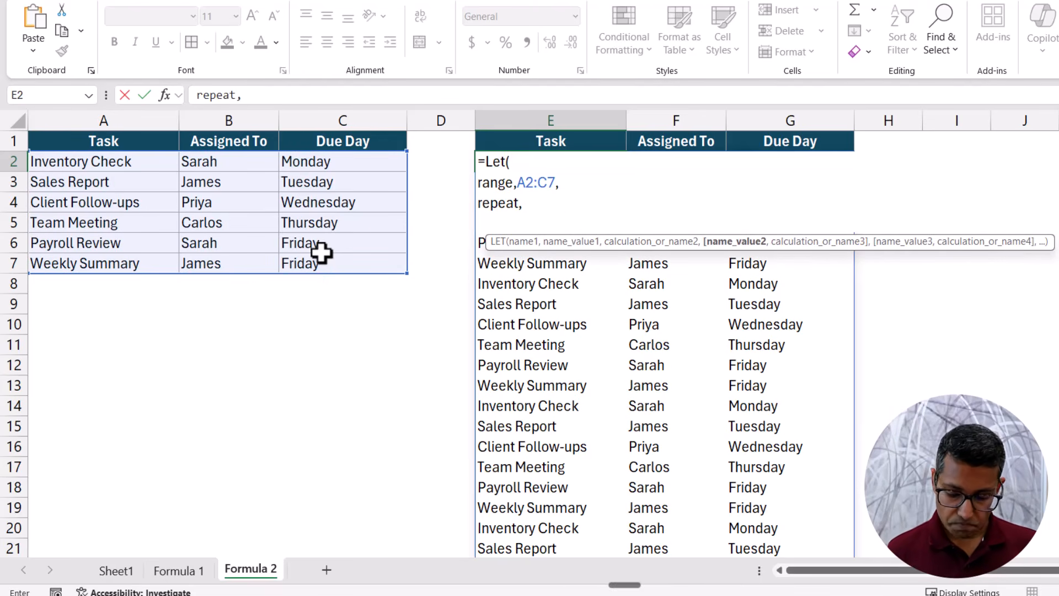
pyautogui.write('3,')
pyautogui.hotkey('alt', 'Return')
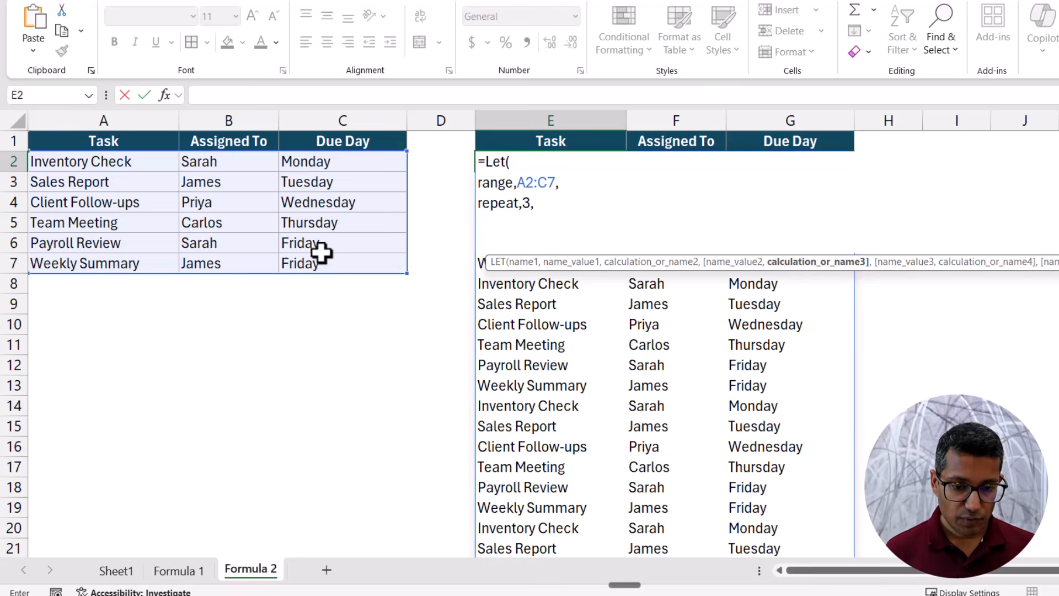
# - Paste the copied REDUCE expression as LET's calculation and replace both of its A2:C7 references with range
pyautogui.hotkey('ctrl', 'v')
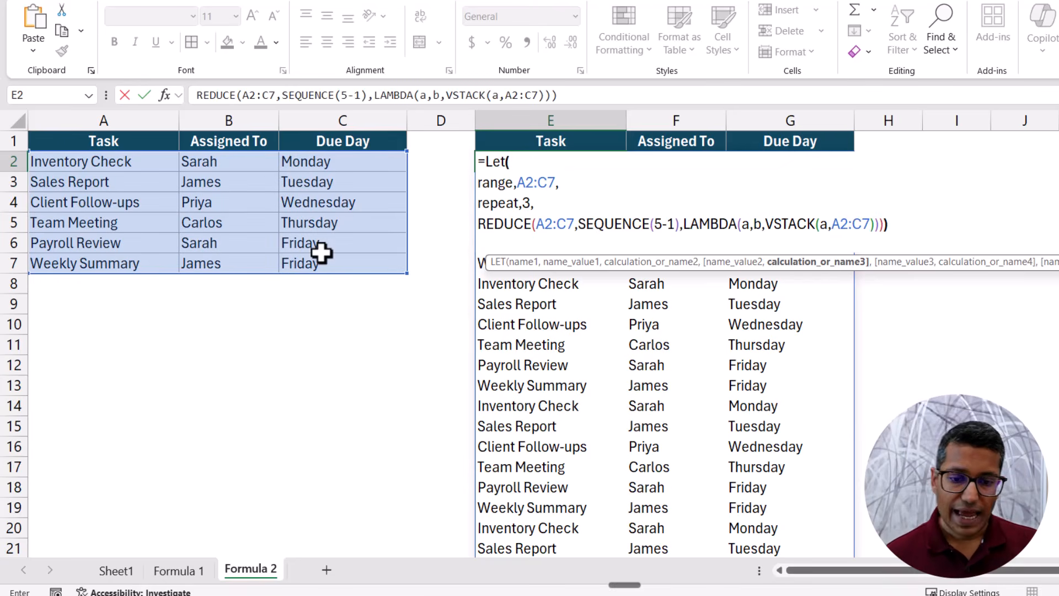
pyautogui.doubleClick(561, 223)
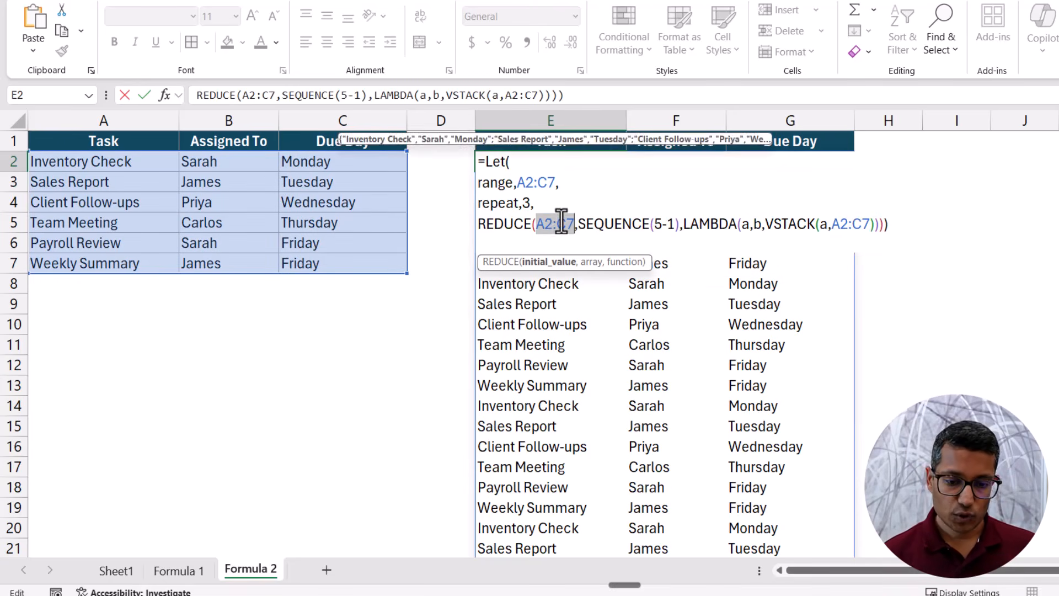
pyautogui.press('BackSpace')
pyautogui.write('ran')
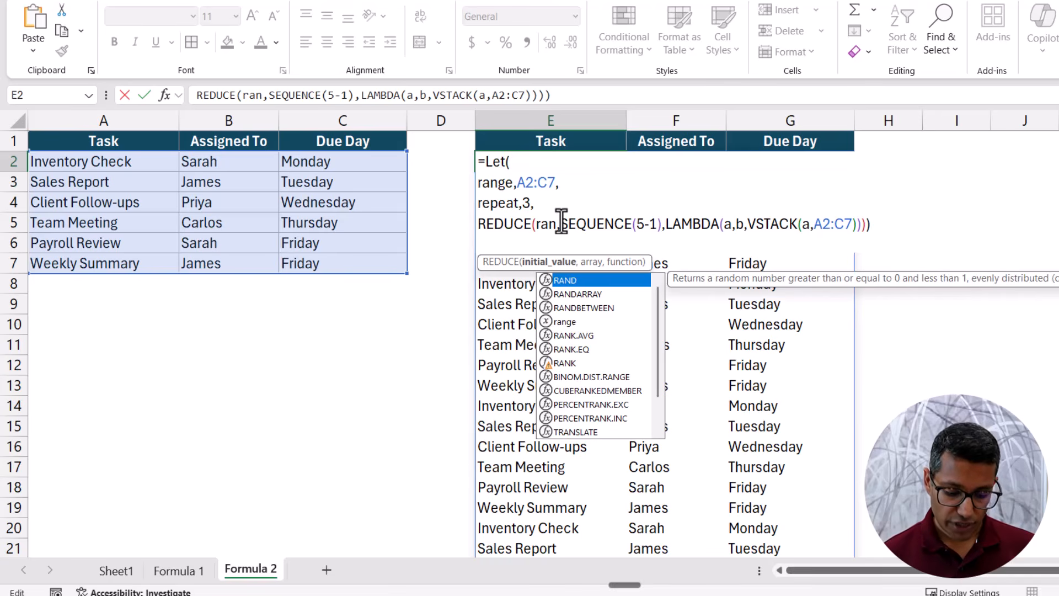
pyautogui.write('ge')
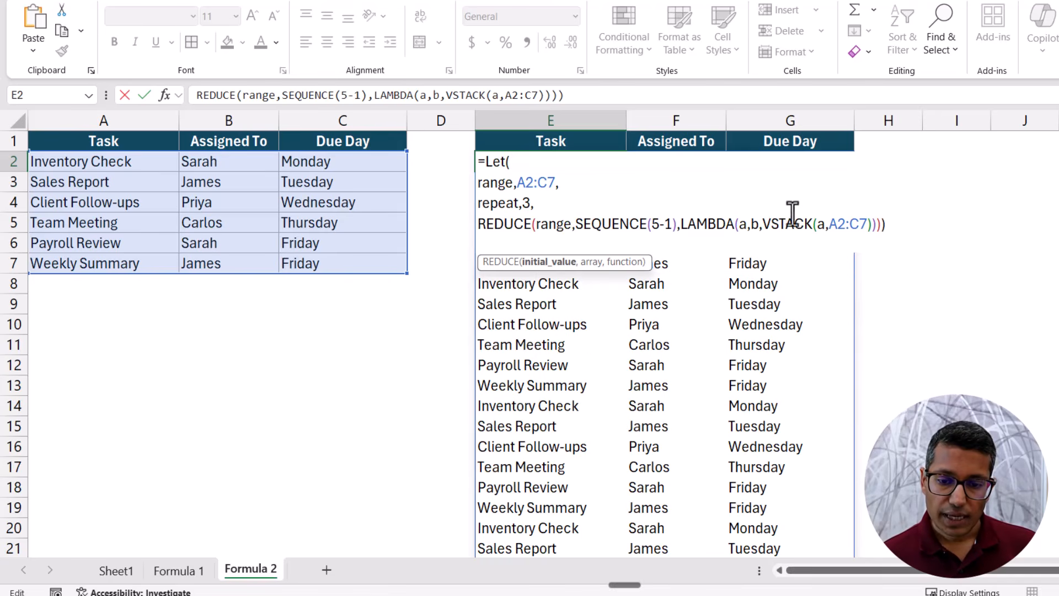
pyautogui.doubleClick(843, 224)
pyautogui.write('rang')
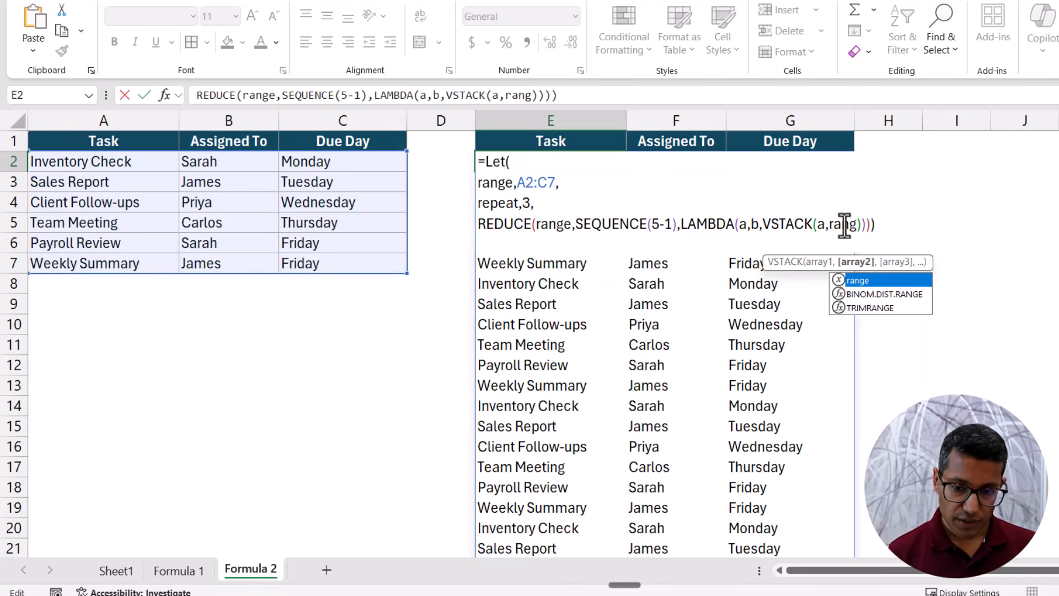
pyautogui.write('e')
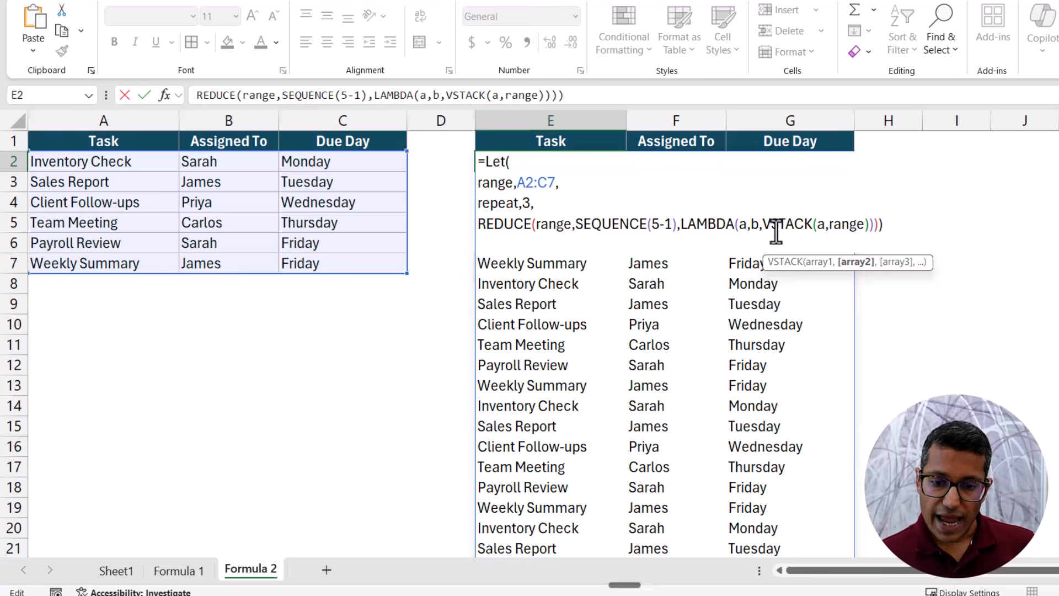
# - Replace the 5 in the SEQUENCE argument with the name repeat and enter the completed LET formula in E2
pyautogui.doubleClick(654, 224)
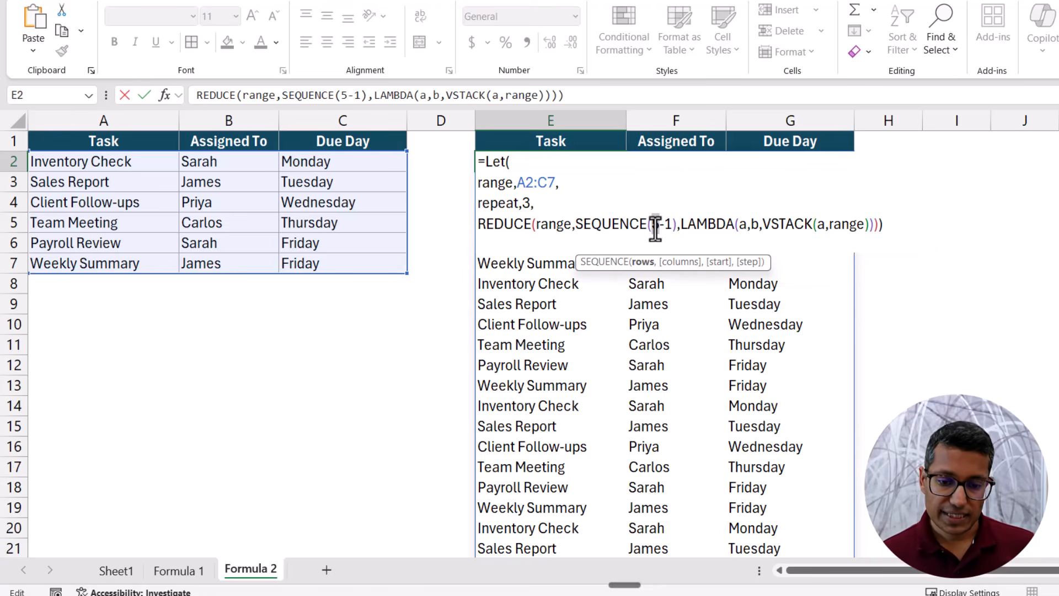
pyautogui.write('repe')
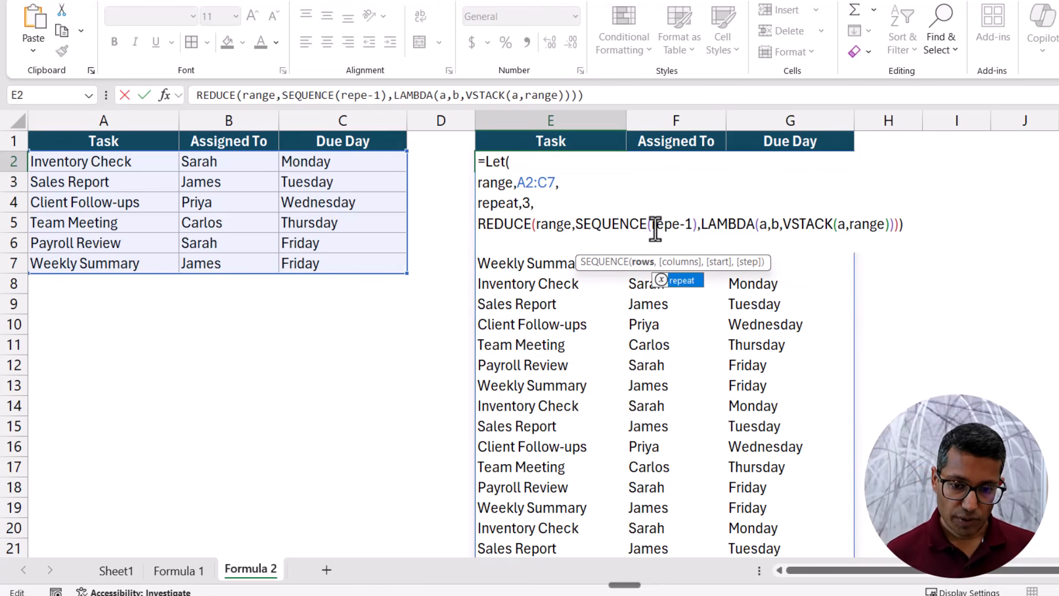
pyautogui.press('Tab')
pyautogui.press('Return')
pyautogui.press('Up')
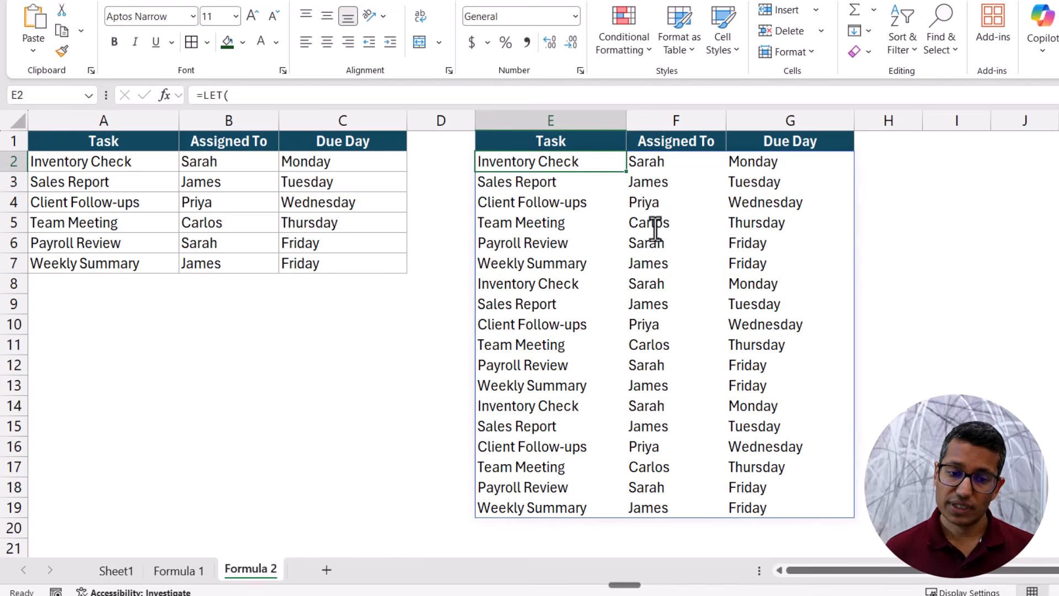
# - Set the repeat value in E2's LET formula to 10 and look through the spilled task table
pyautogui.press('F2')
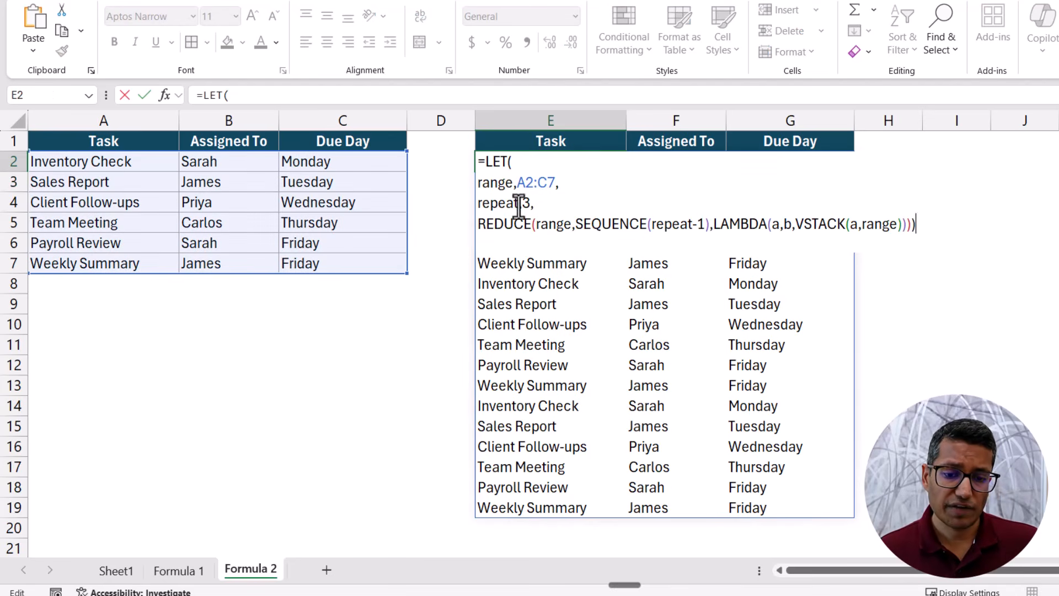
pyautogui.doubleClick(527, 203)
pyautogui.write('10')
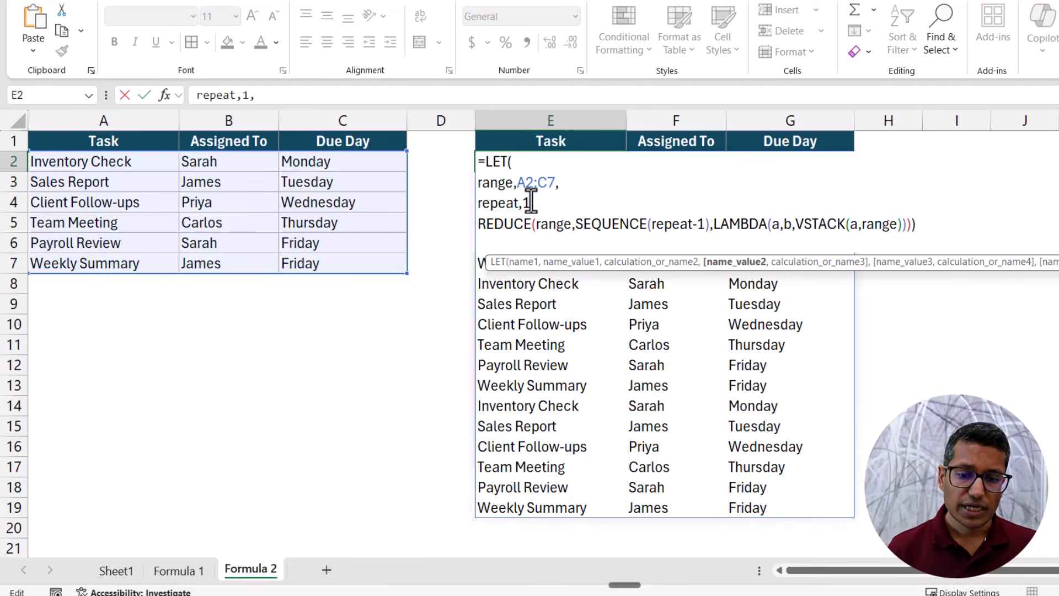
pyautogui.press('Return')
pyautogui.press('Up')
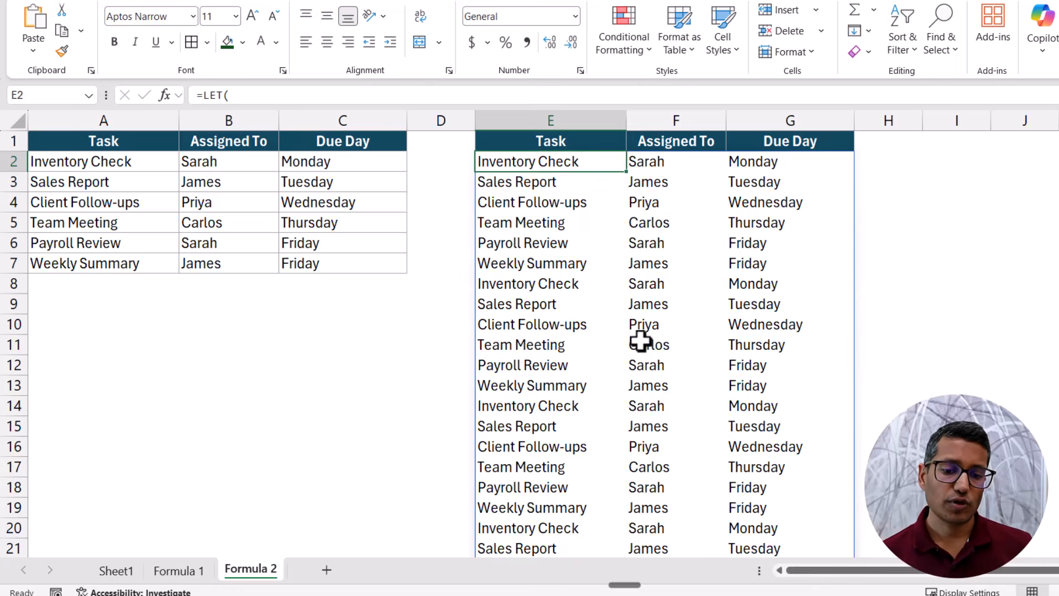
pyautogui.scroll(-9, 640, 341)
pyautogui.scroll(-11, 640, 341)
pyautogui.scroll(20, 640, 341)
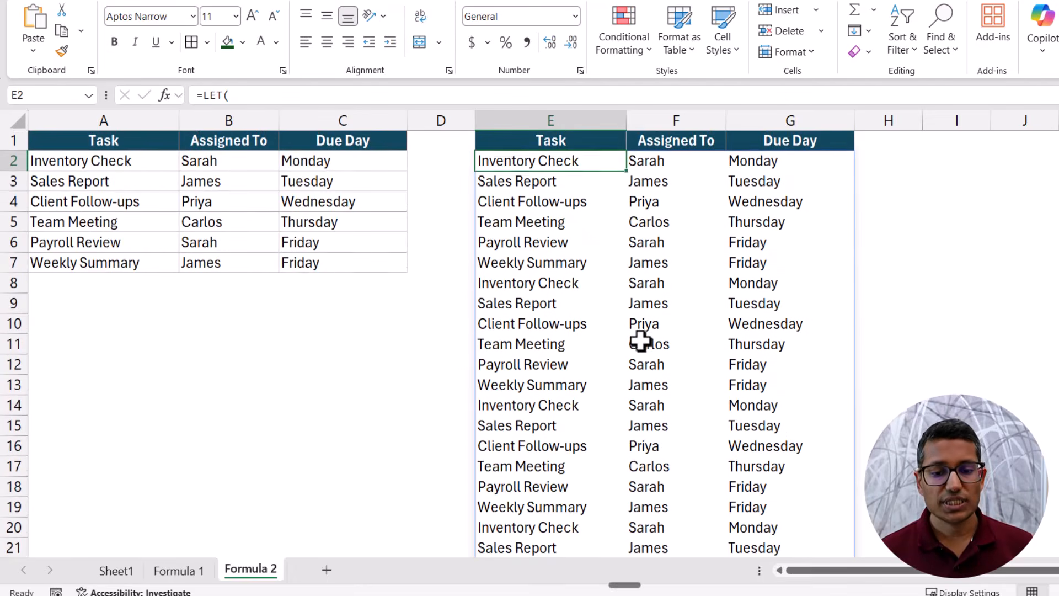